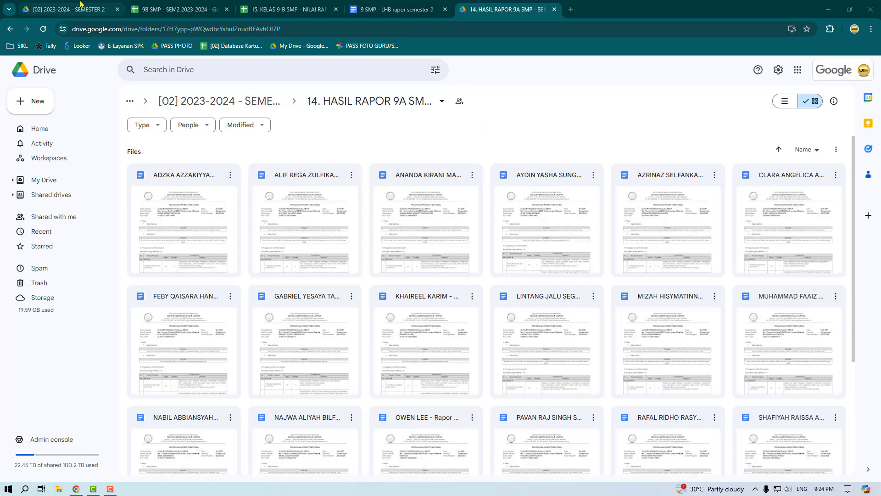
# Review the folder "01. REKAP ABSENSI SISWA PERKELAS" and the Sakit, Izin, Alpa and Jumlah attendance counts in the "9B SMP - SEM2 2023-2024" spreadsheet
pyautogui.click(85, 7)
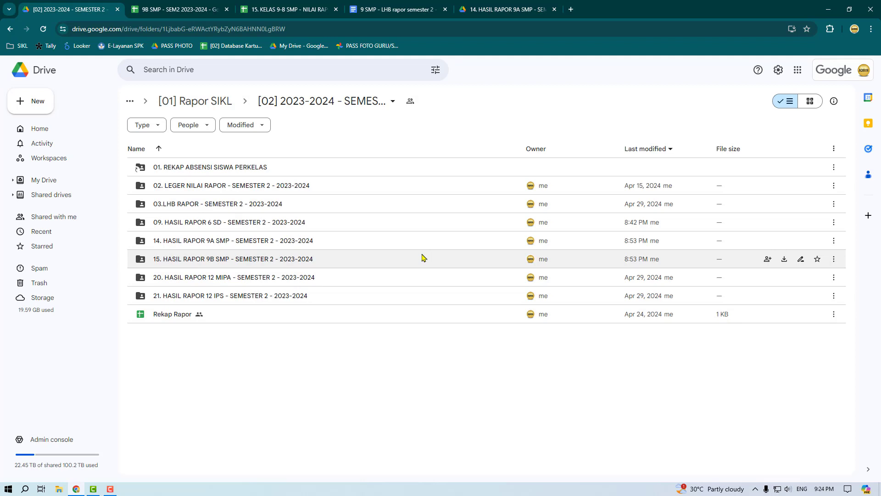
pyautogui.click(208, 170)
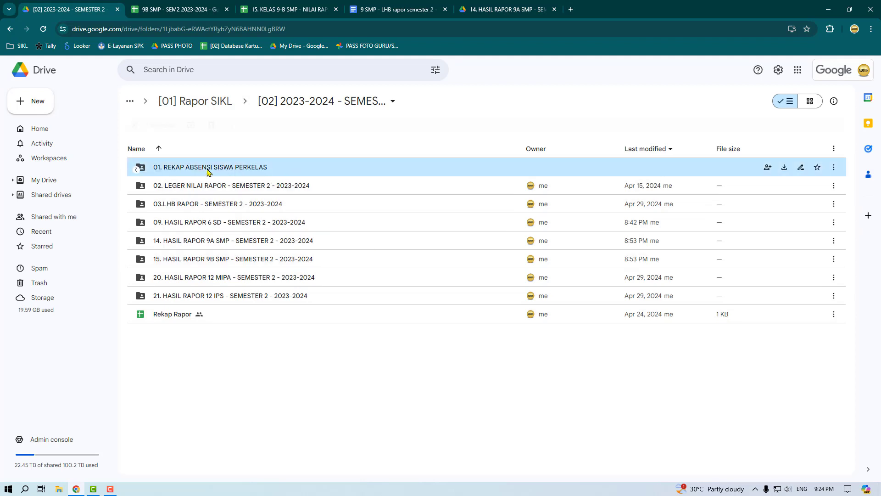
pyautogui.click(192, 7)
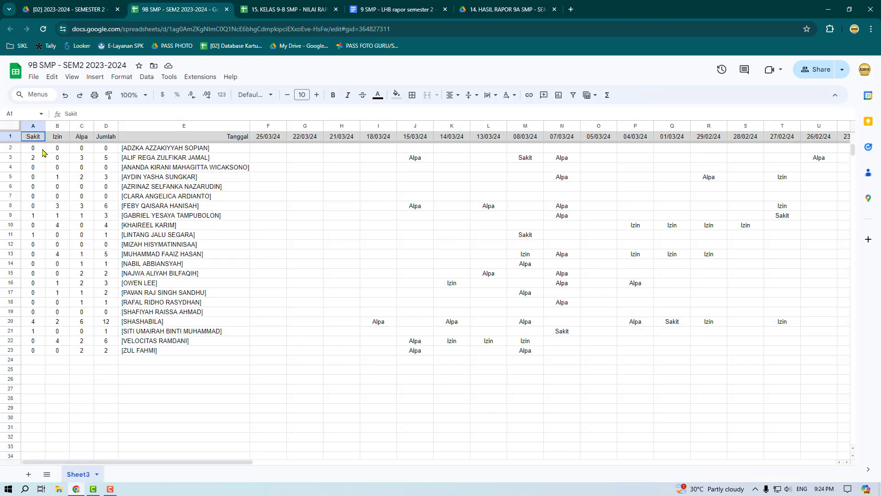
pyautogui.moveTo(36, 153); pyautogui.dragTo(106, 351)
pyautogui.click(154, 294)
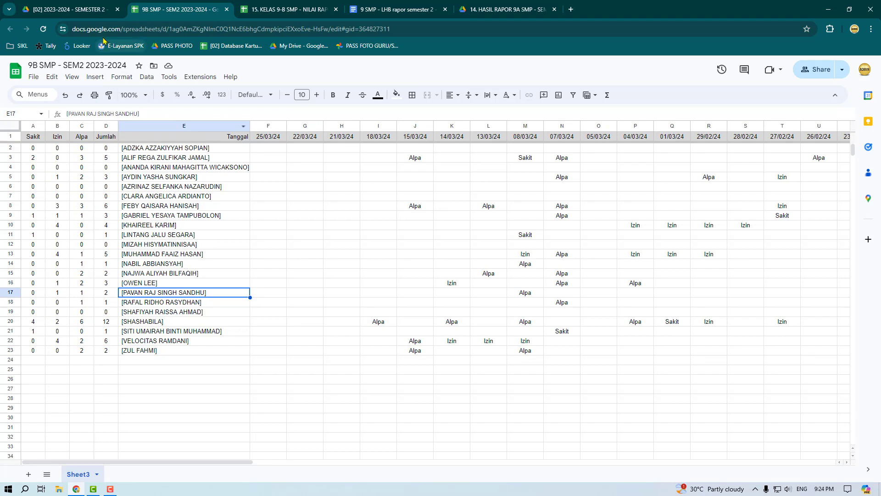
pyautogui.click(78, 9)
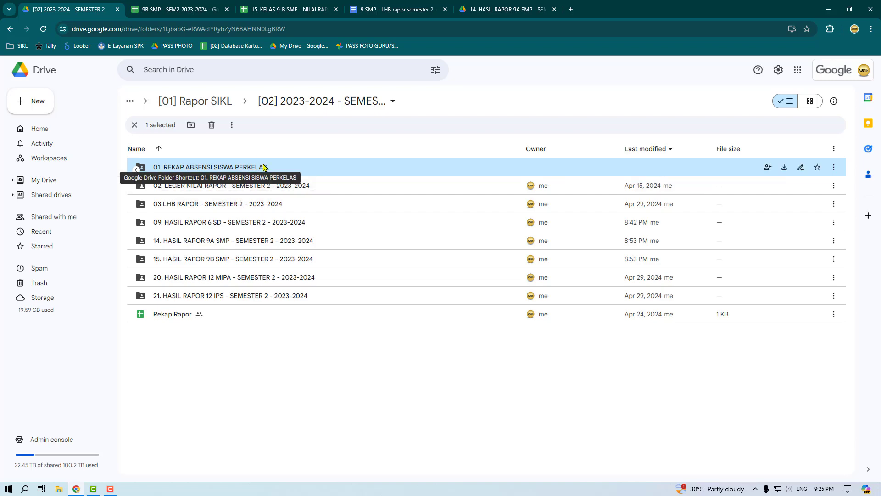
# Switch to the "15. KELAS 9-B SMP - NILAI RAPOR" spreadsheet and examine the student and teacher data on its Database sheet
pyautogui.click(278, 7)
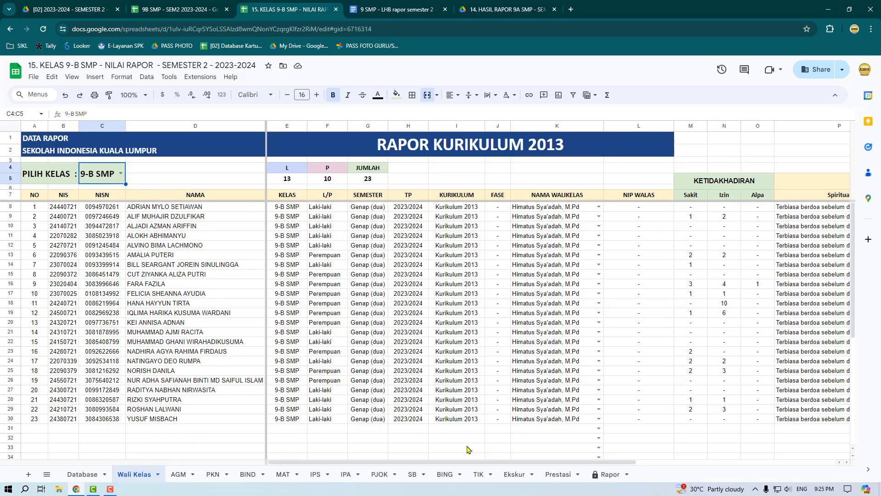
pyautogui.moveTo(520, 462); pyautogui.dragTo(429, 460)
pyautogui.click(89, 475)
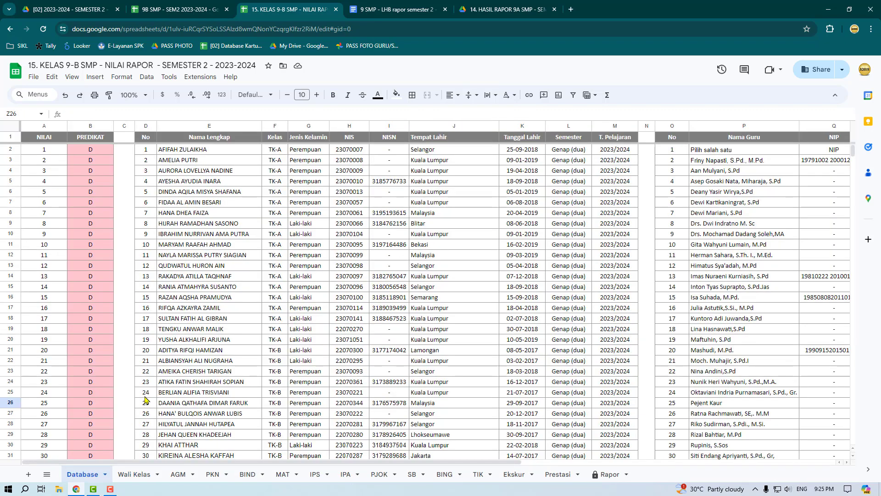
pyautogui.moveTo(378, 464); pyautogui.dragTo(415, 464)
pyautogui.scroll(-8, 127, 366)
pyautogui.scroll(10, 247, 405)
# Examine the Wali Kelas sheet's student identity, attendance, attitude score and homeroom note columns
pyautogui.click(130, 475)
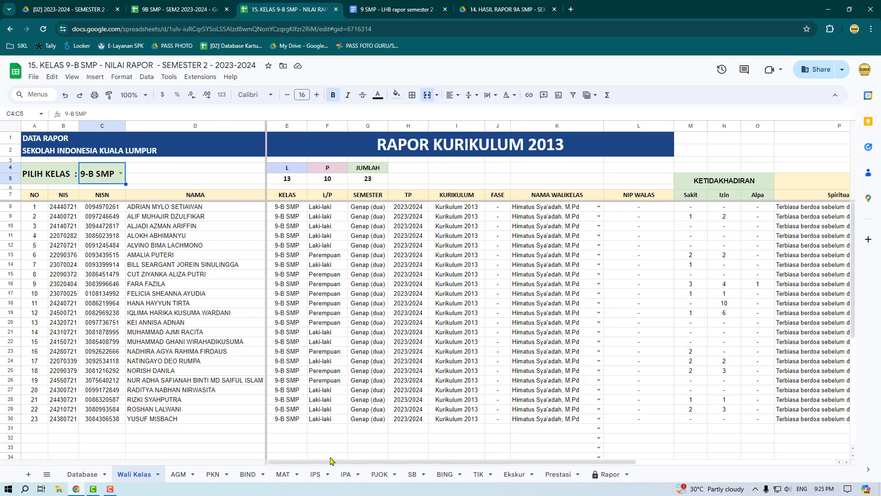
pyautogui.moveTo(332, 462); pyautogui.dragTo(310, 458)
pyautogui.moveTo(298, 207); pyautogui.dragTo(689, 361)
pyautogui.click(634, 305)
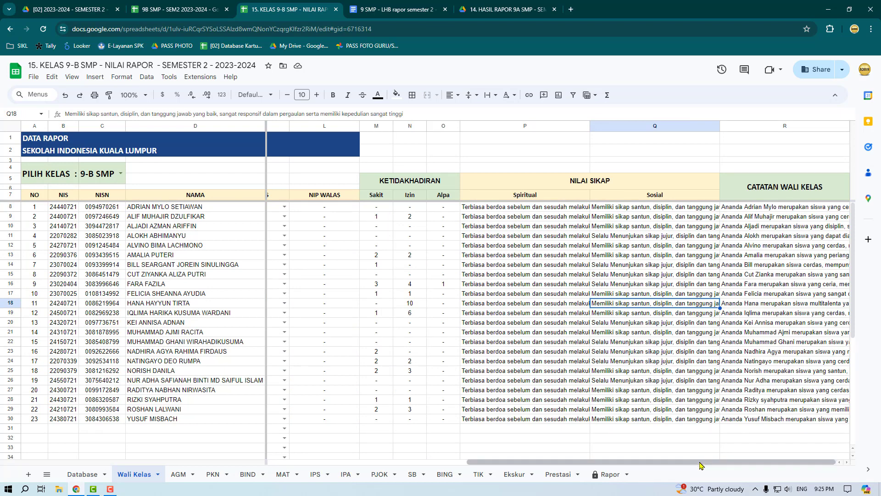
pyautogui.moveTo(701, 464); pyautogui.dragTo(502, 465)
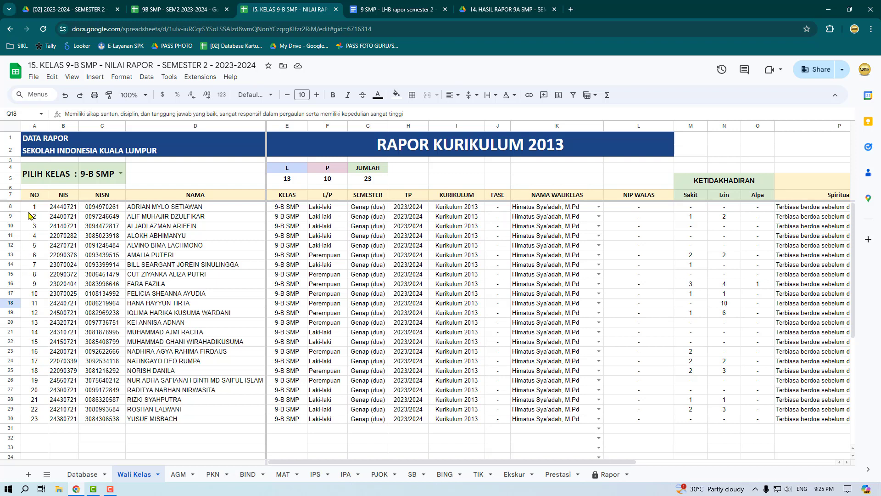
pyautogui.moveTo(34, 208); pyautogui.dragTo(226, 418)
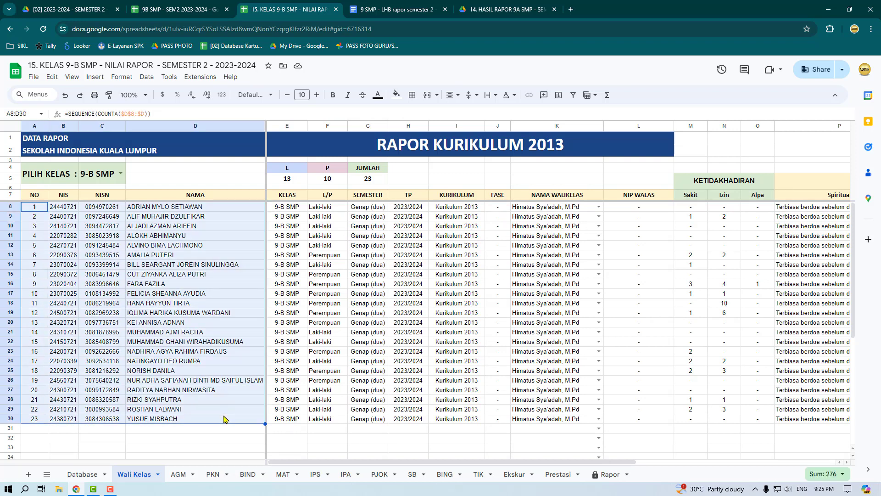
pyautogui.click(241, 357)
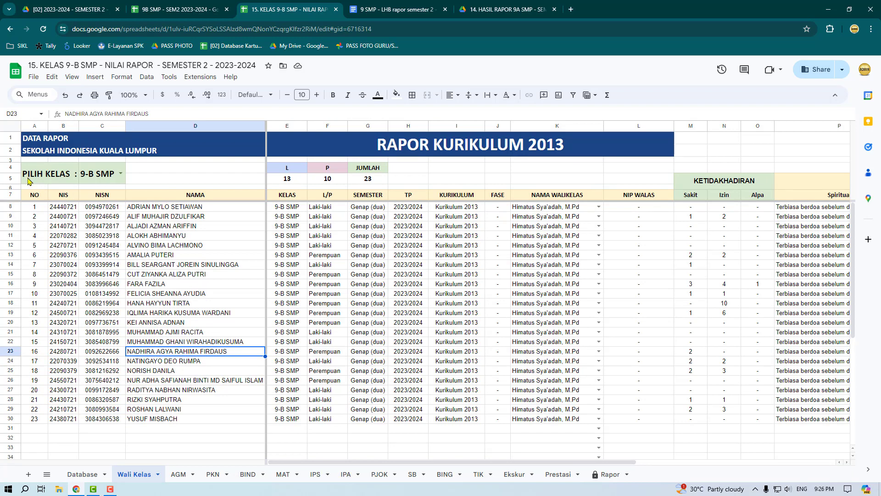
# Set the Pilih Kelas class selection on the Wali Kelas sheet to 2 SD and look through its student list
pyautogui.click(121, 173)
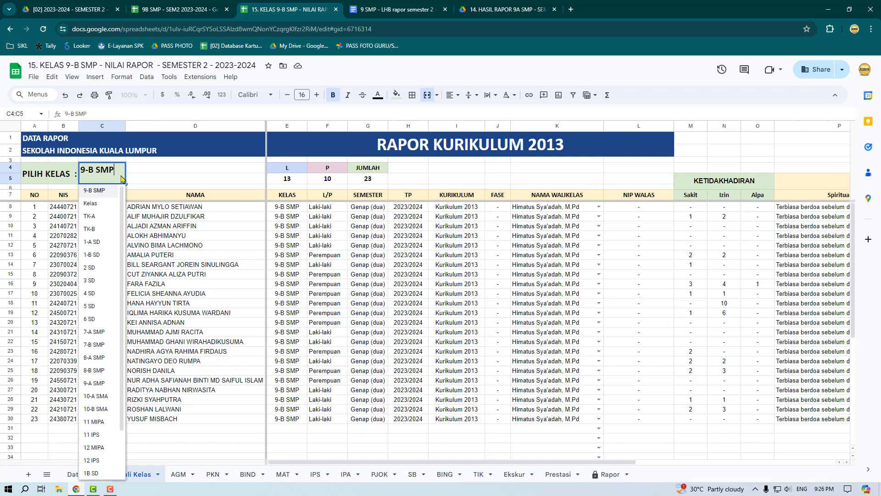
pyautogui.click(102, 270)
pyautogui.scroll(-5, 181, 297)
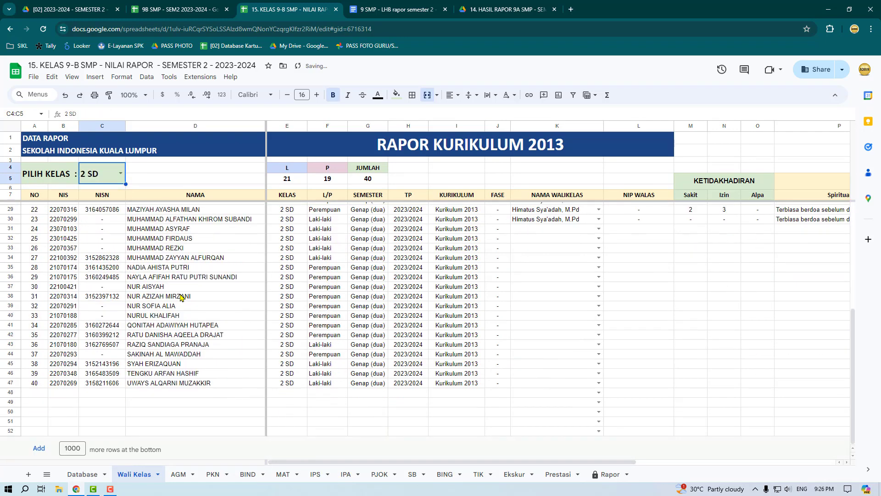
pyautogui.scroll(5, 183, 297)
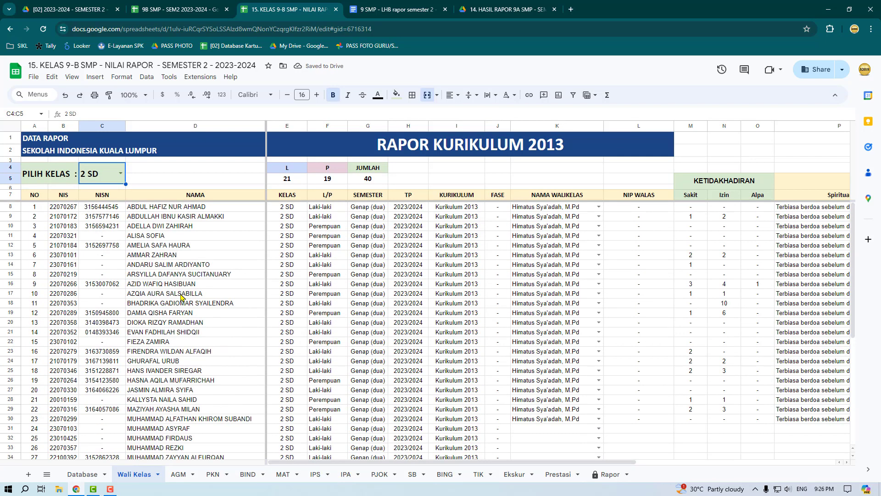
# Change the Pilih Kelas class selection to 6 SD and view that class's student list
pyautogui.click(121, 174)
pyautogui.scroll(-5, 140, 321)
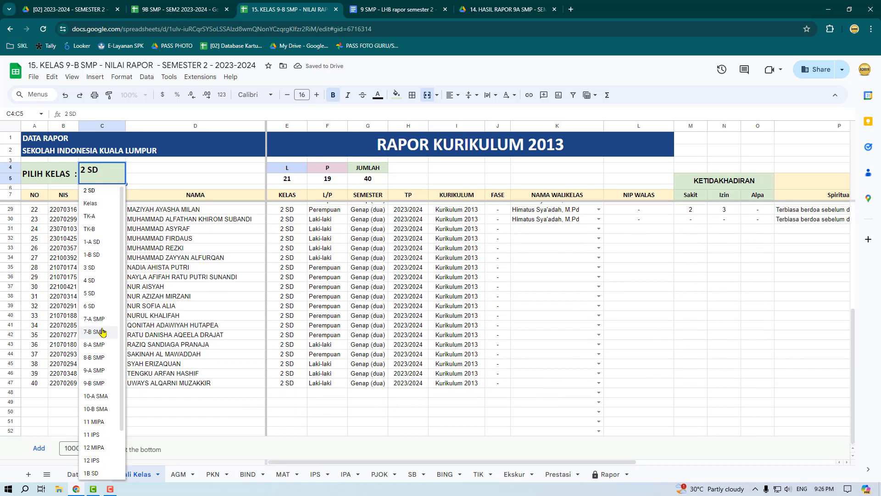
pyautogui.click(90, 305)
pyautogui.scroll(5, 170, 320)
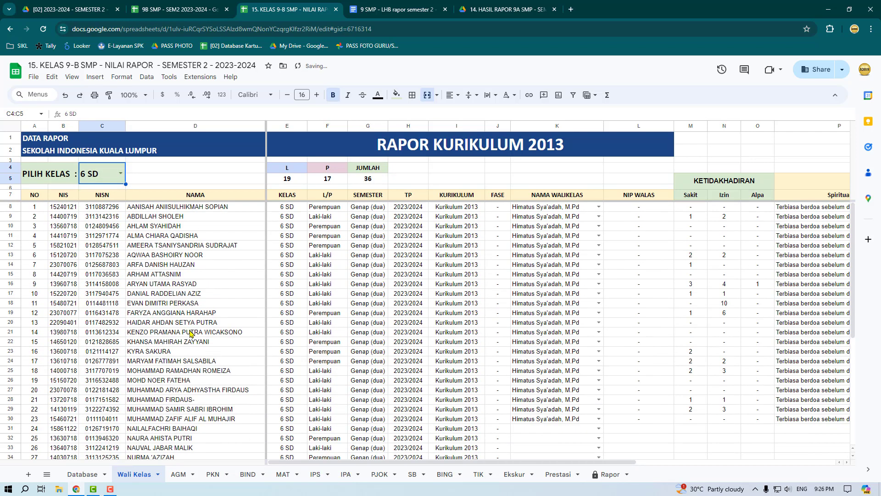
# Set the Pilih Kelas class selection to 9-B SMP and look across the class's data columns
pyautogui.click(120, 173)
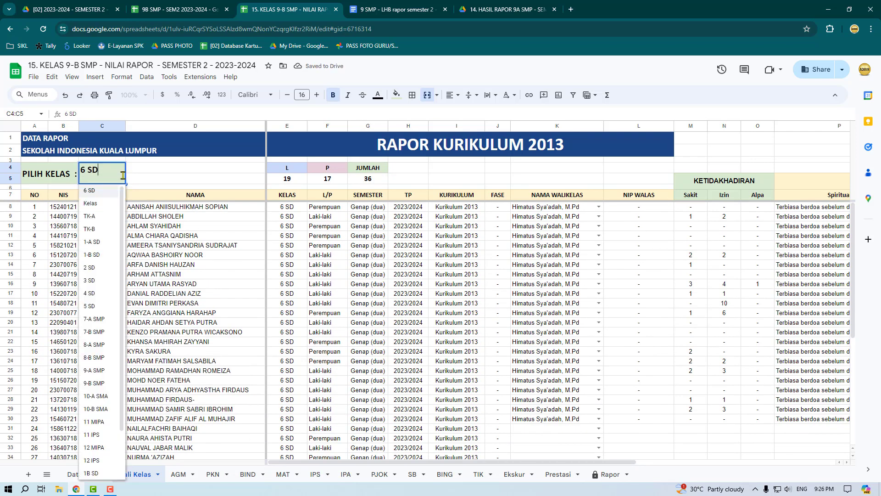
pyautogui.click(97, 384)
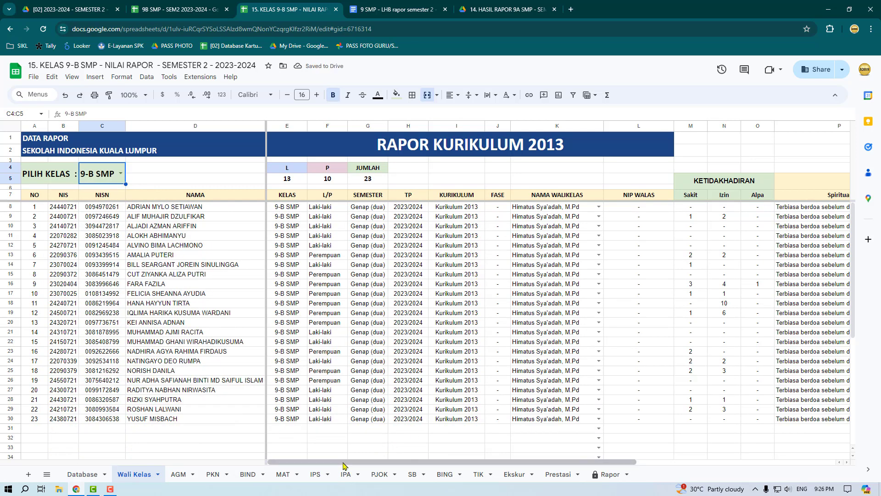
pyautogui.hscroll(5, 341, 468)
pyautogui.hscroll(-5, 400, 473)
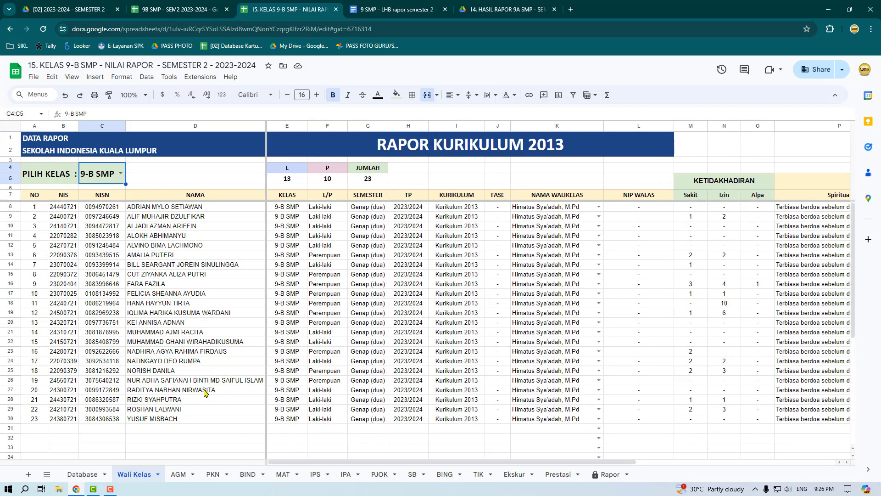
# Examine the AGM sheet's student list, scores, predicates and descriptions for knowledge and skills
pyautogui.click(180, 476)
pyautogui.scroll(-5, 374, 351)
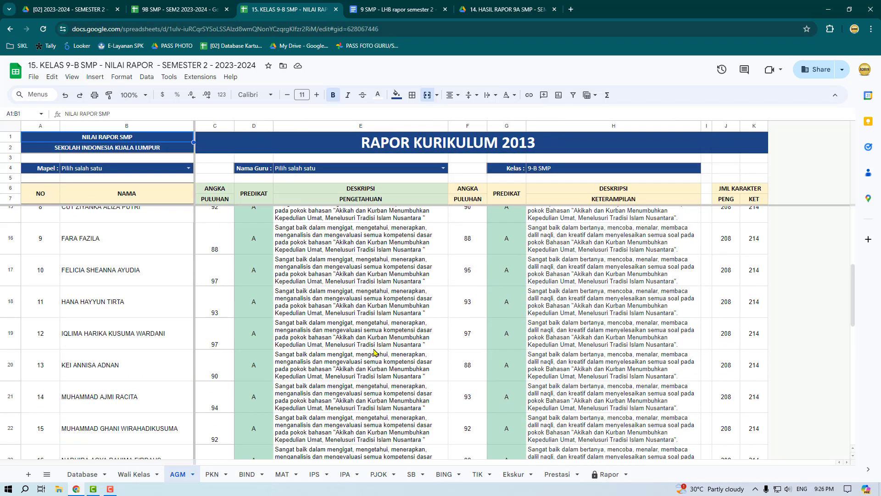
pyautogui.scroll(-3, 373, 362)
pyautogui.scroll(3, 367, 381)
pyautogui.scroll(5, 365, 391)
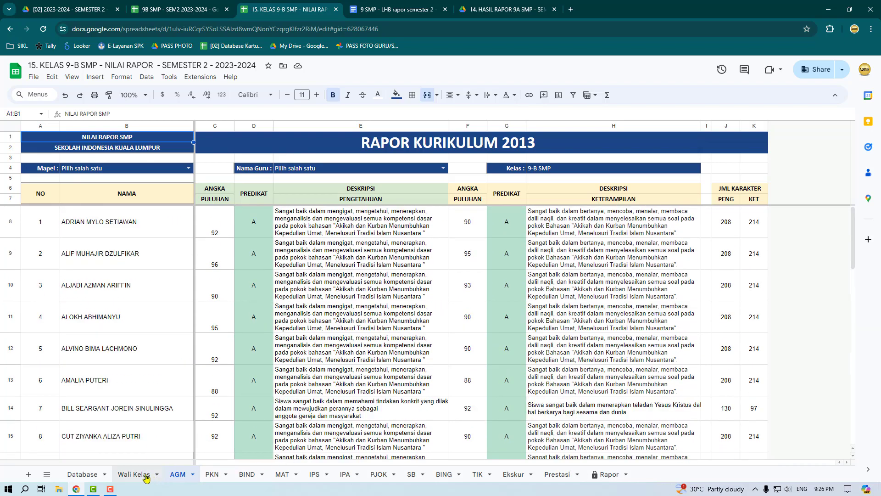
pyautogui.scroll(-12, 189, 344)
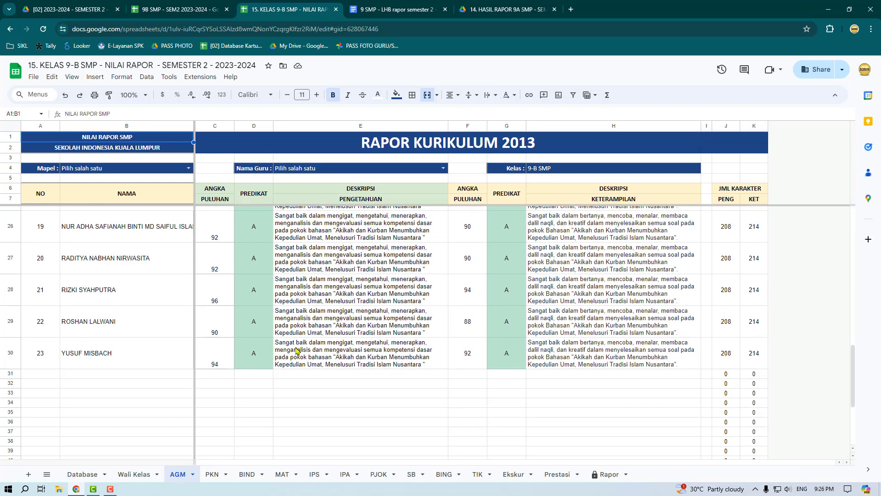
pyautogui.scroll(12, 296, 350)
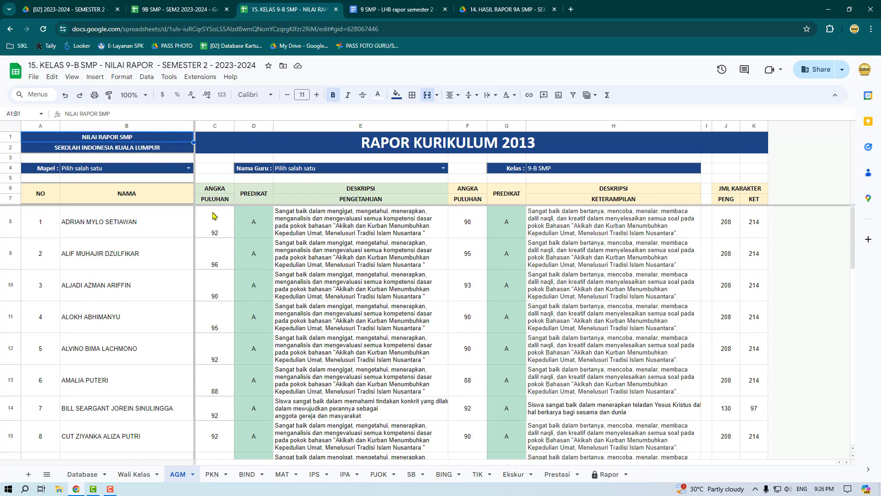
pyautogui.scroll(-3, 233, 289)
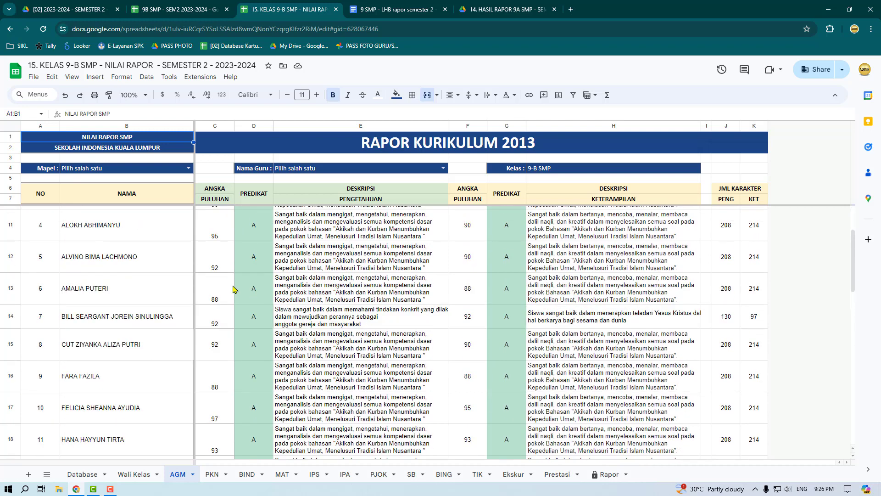
pyautogui.scroll(3, 233, 288)
# Check the predicate formula in D8, test the knowledge score in C8 with 50, and undo that change
pyautogui.click(259, 222)
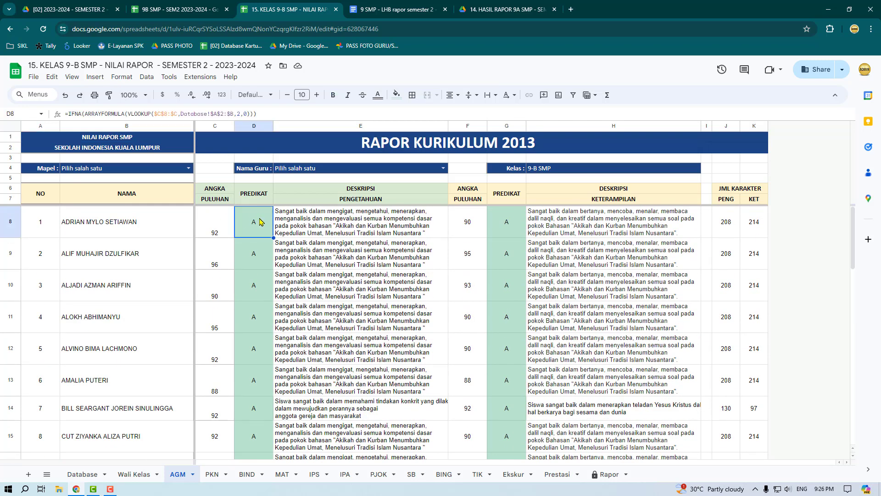
pyautogui.click(218, 231)
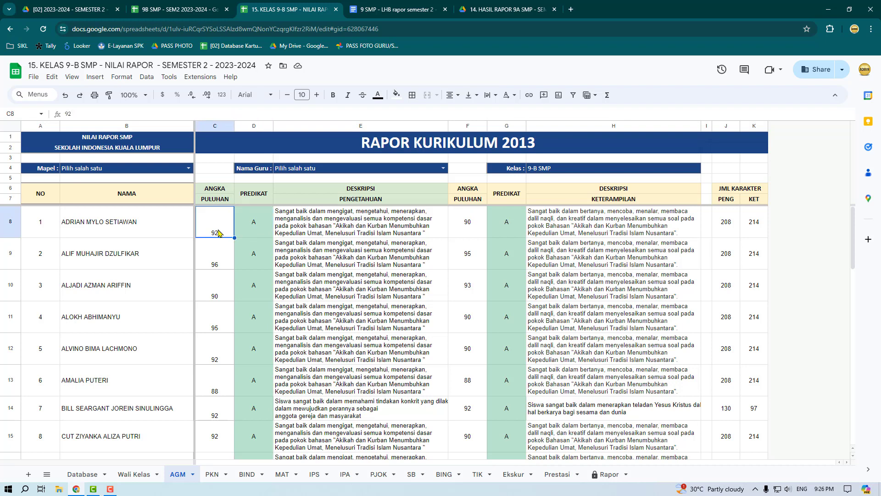
pyautogui.write('50')
pyautogui.press('Tab')
pyautogui.press('Tab')
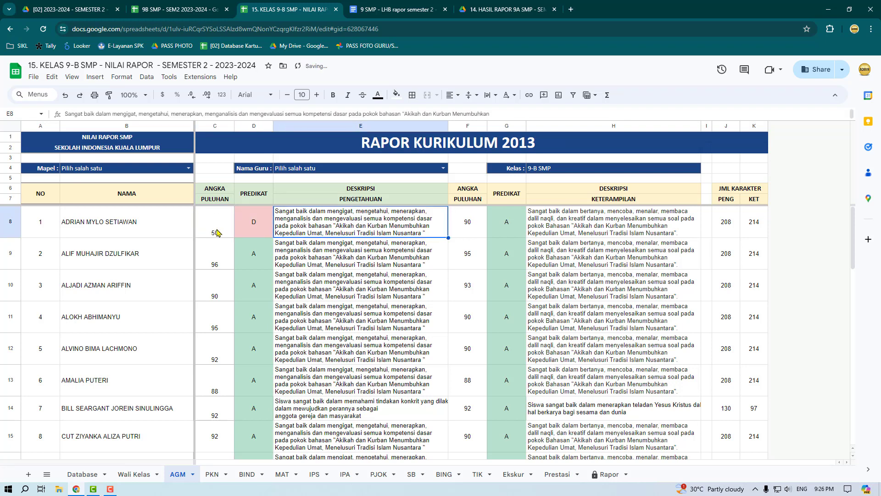
pyautogui.click(66, 95)
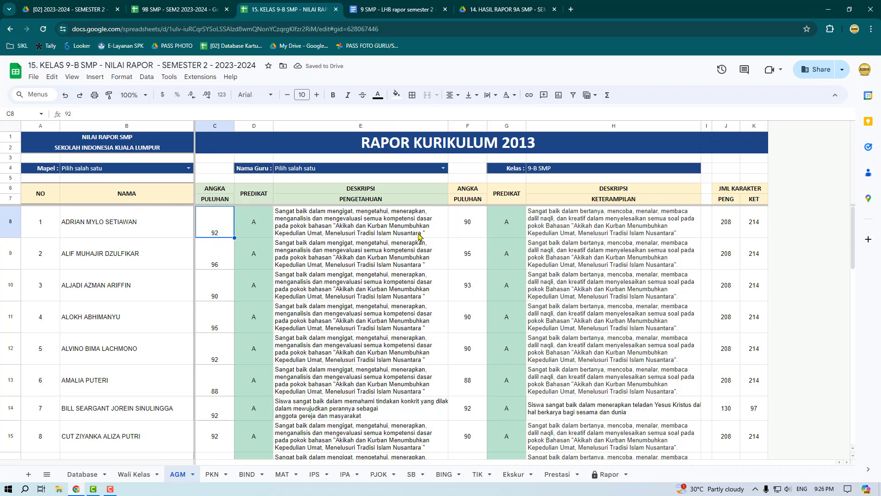
# Inspect the first student's Keterampilan score and description on AGM, and look through the sheets from PKN to Ekskur
pyautogui.click(465, 226)
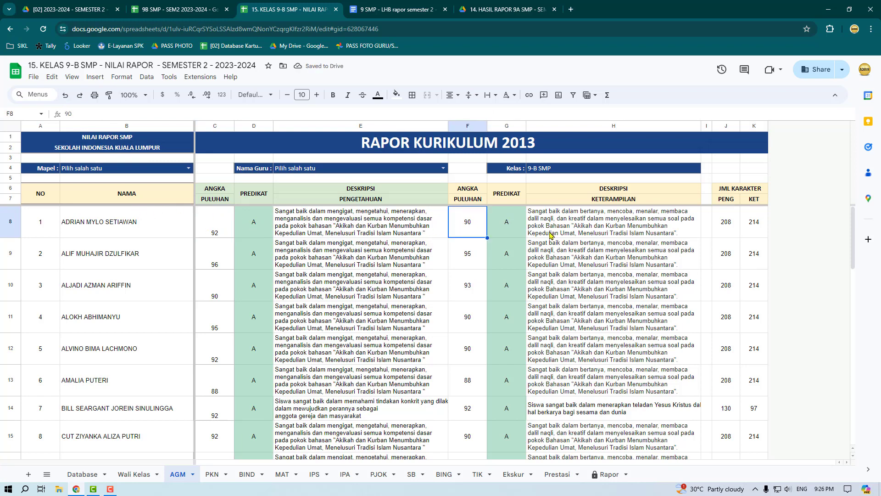
pyautogui.click(551, 235)
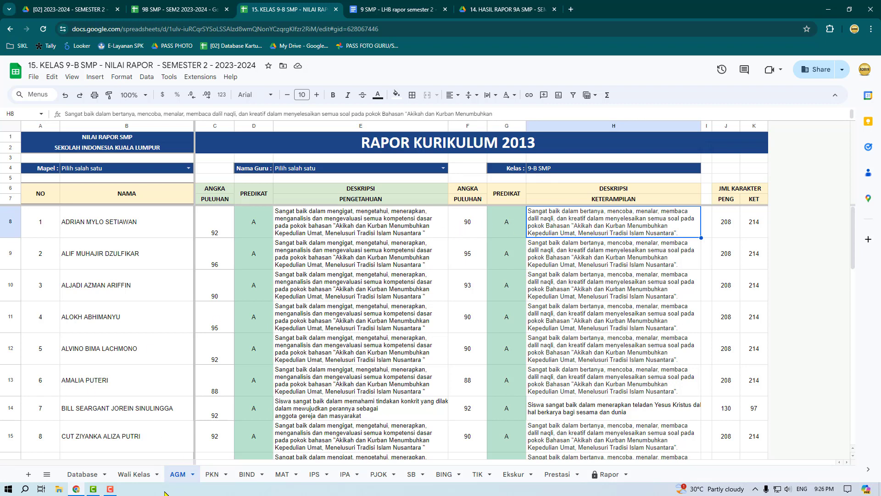
pyautogui.click(212, 475)
pyautogui.click(256, 475)
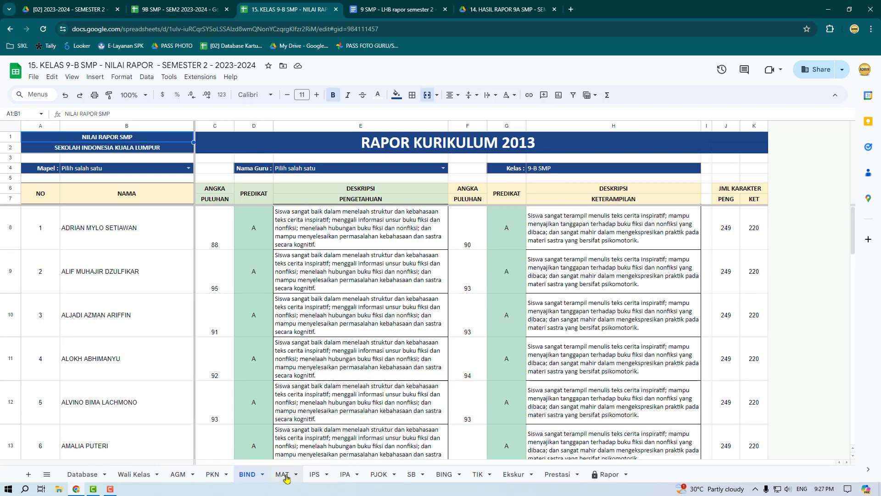
pyautogui.click(283, 476)
pyautogui.click(315, 476)
pyautogui.click(347, 477)
pyautogui.click(381, 477)
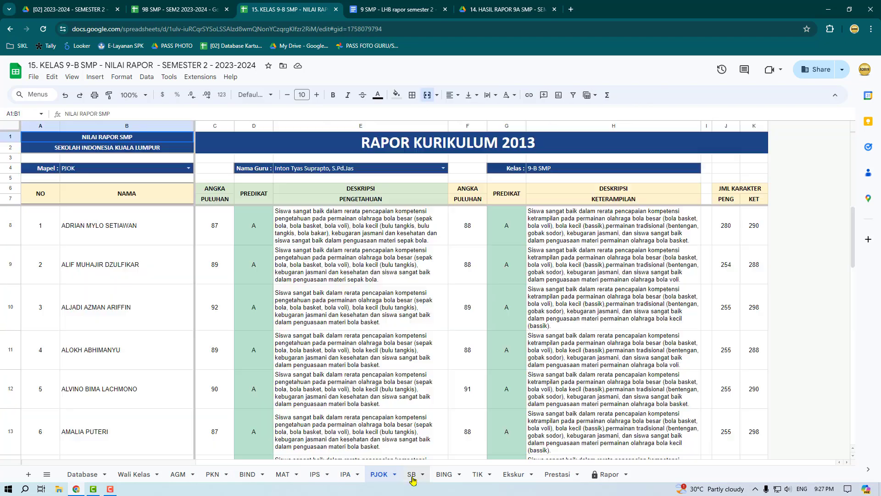
pyautogui.click(412, 477)
pyautogui.click(447, 476)
pyautogui.click(478, 474)
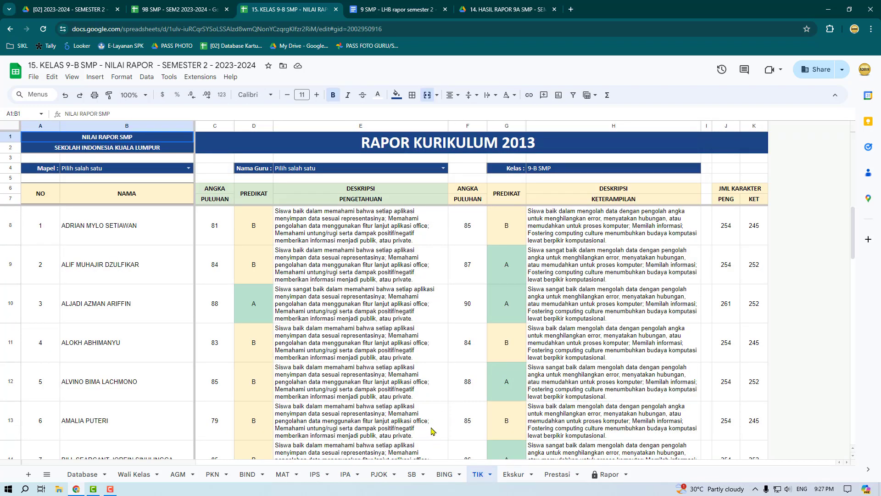
pyautogui.click(513, 476)
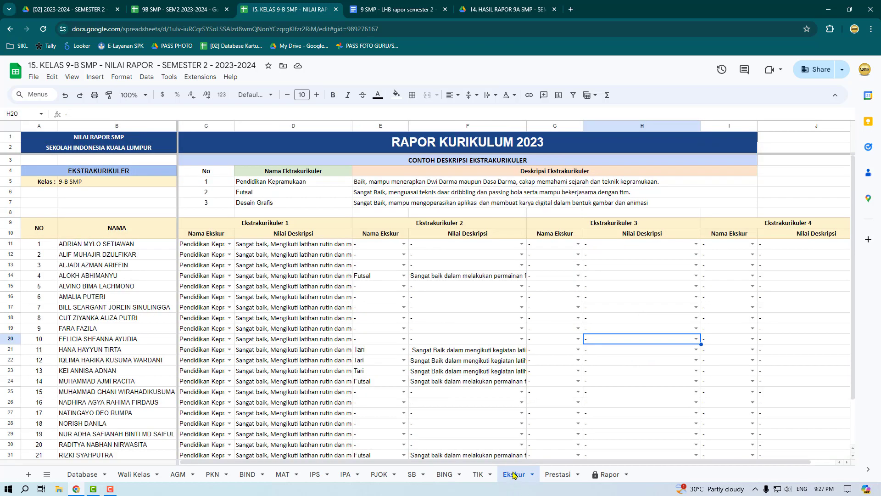
# Check the available choices for the first student's Ekstrakurikuler 2 name and description on the Ekskur sheet, leaving both cells as they are
pyautogui.scroll(-3, 289, 335)
pyautogui.click(404, 244)
pyautogui.scroll(1, 396, 315)
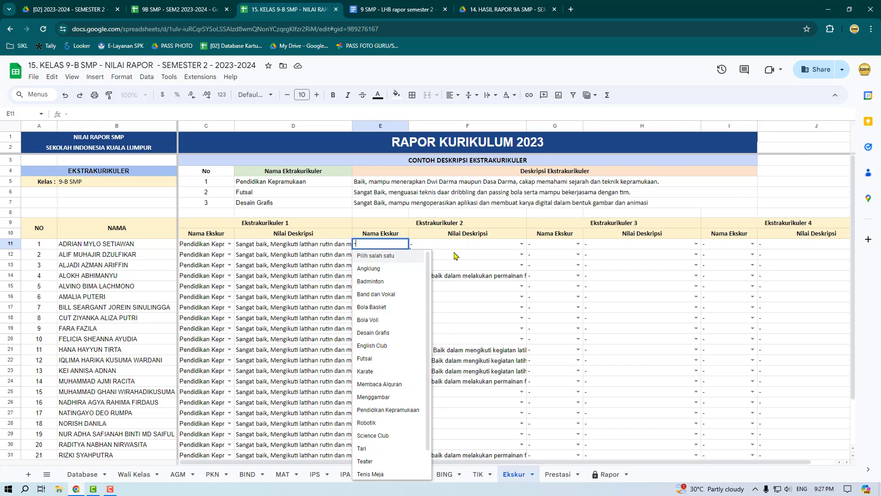
pyautogui.click(638, 277)
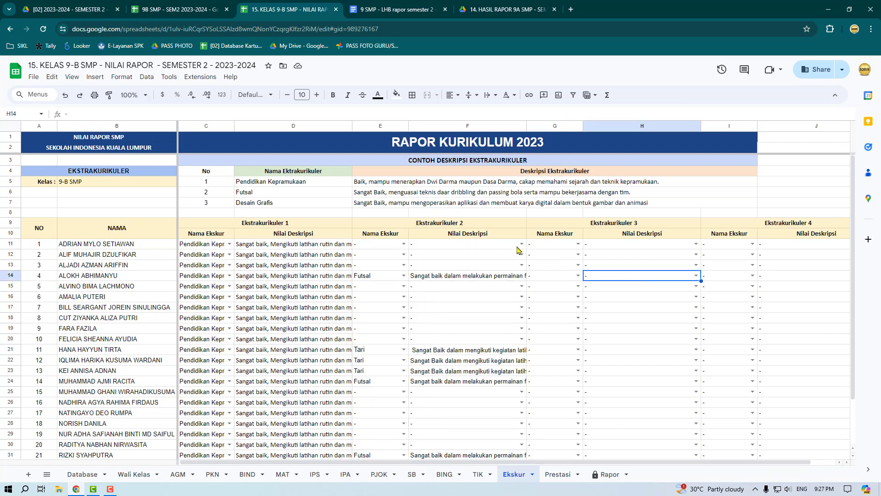
pyautogui.click(521, 244)
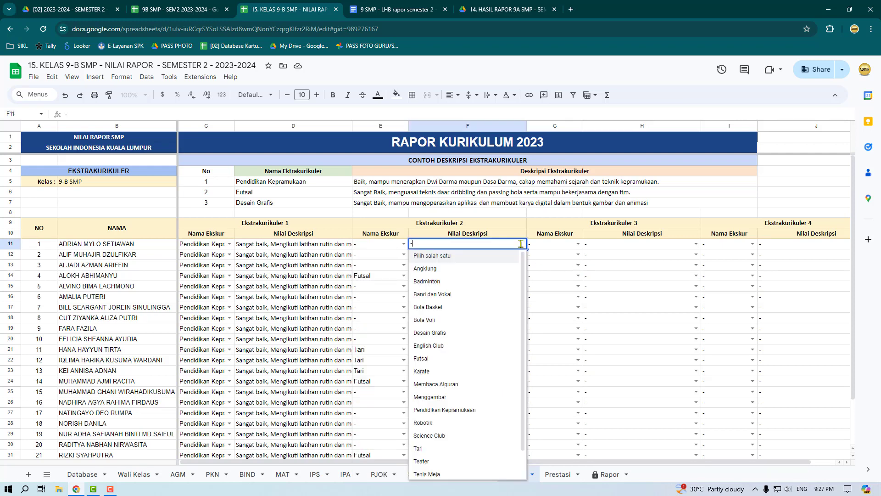
pyautogui.click(640, 309)
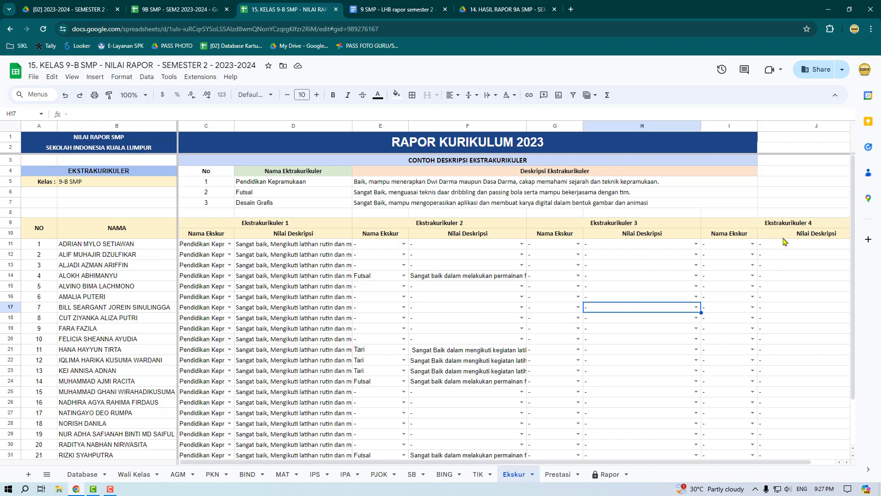
# Look through the Prestasi sheet and inspect the academic achievement description in D24 for student number 15
pyautogui.click(558, 474)
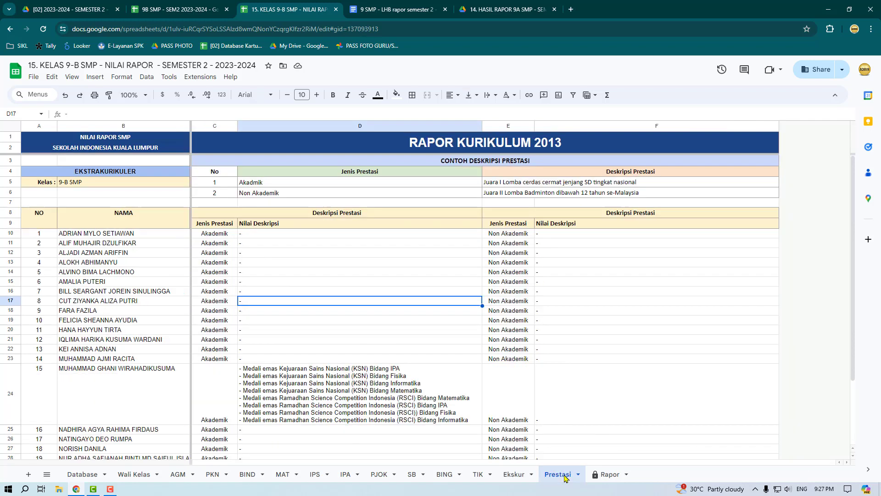
pyautogui.scroll(-3, 394, 332)
pyautogui.scroll(3, 395, 332)
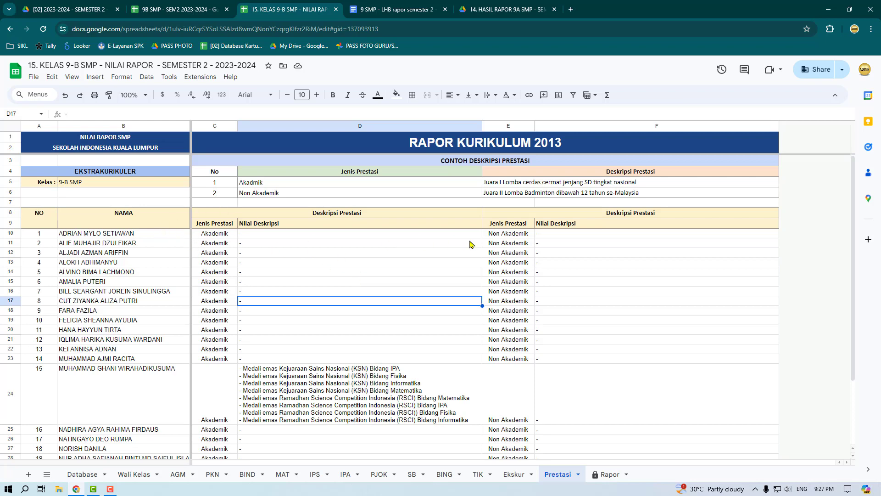
pyautogui.scroll(-3, 337, 298)
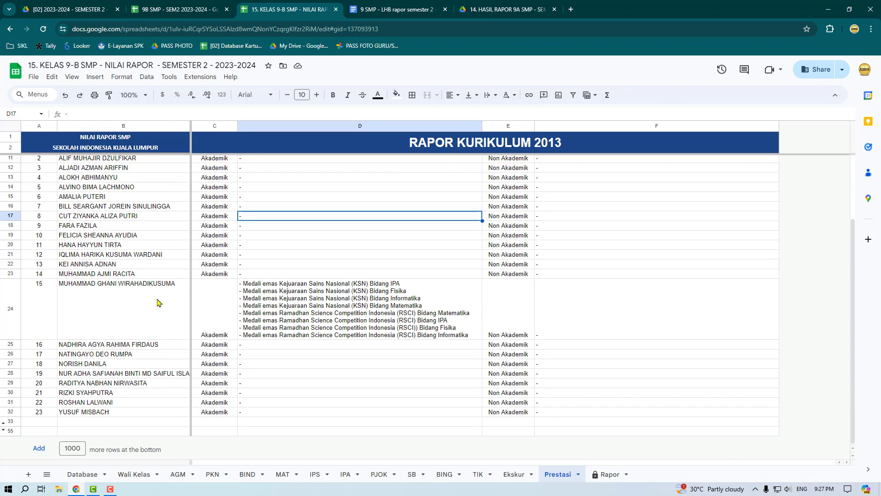
pyautogui.moveTo(72, 308); pyautogui.dragTo(307, 308)
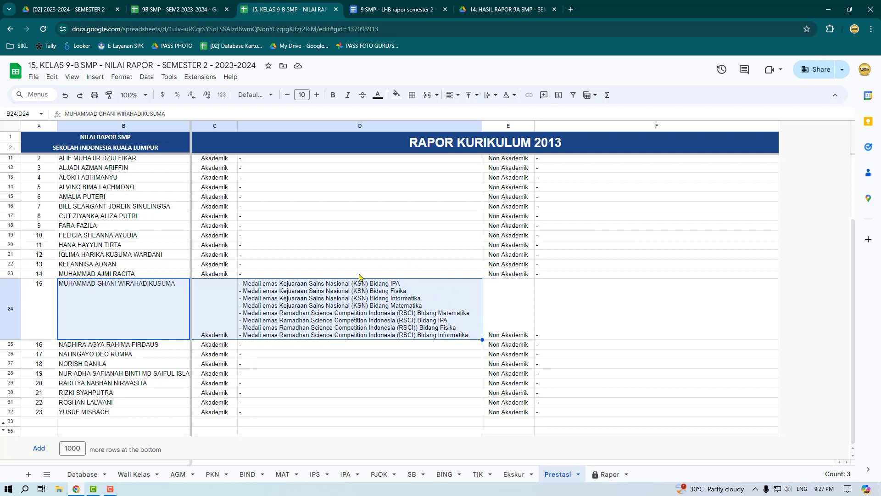
pyautogui.click(361, 319)
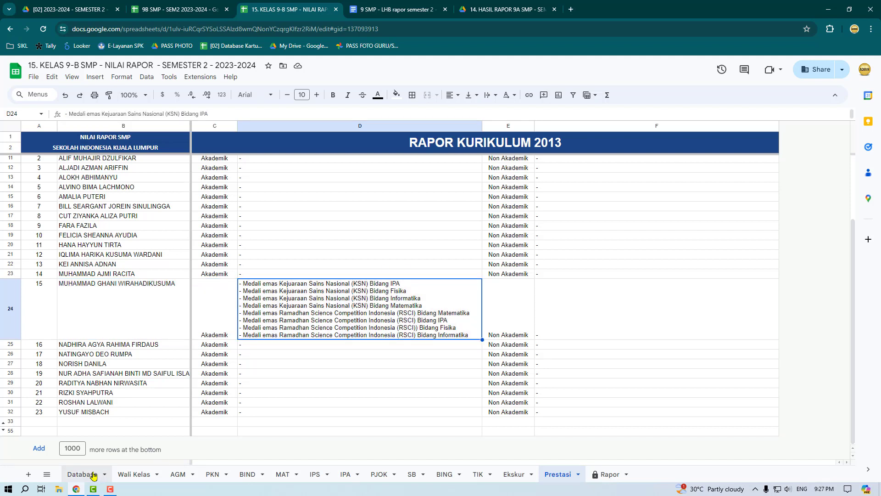
# Compare the Wali Kelas sheet's class data with the Rapor sheet, checking the kelas value in E2
pyautogui.click(140, 476)
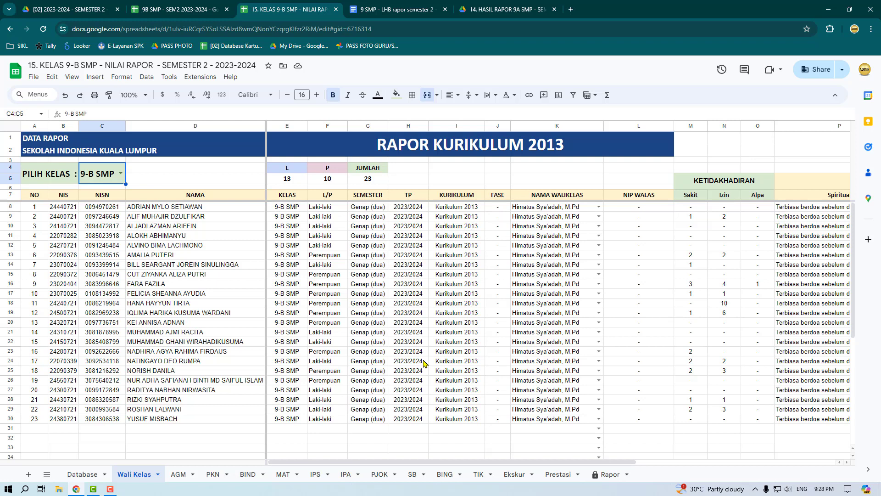
pyautogui.click(610, 478)
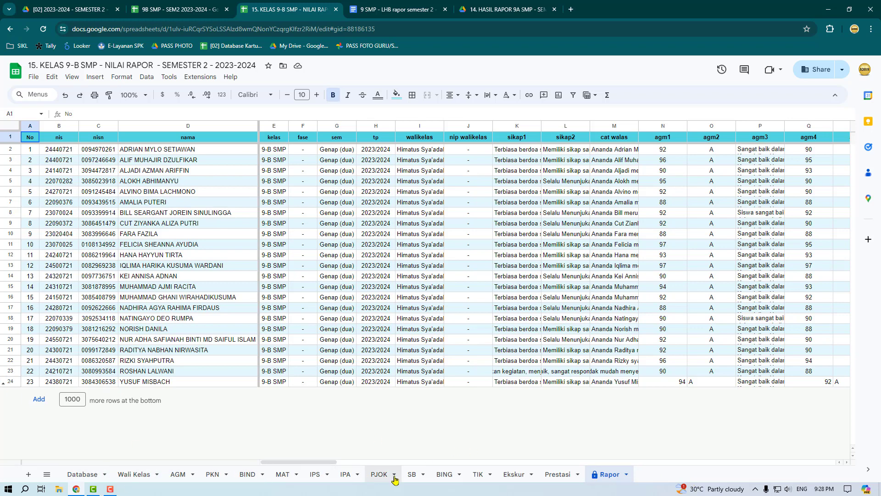
pyautogui.click(273, 153)
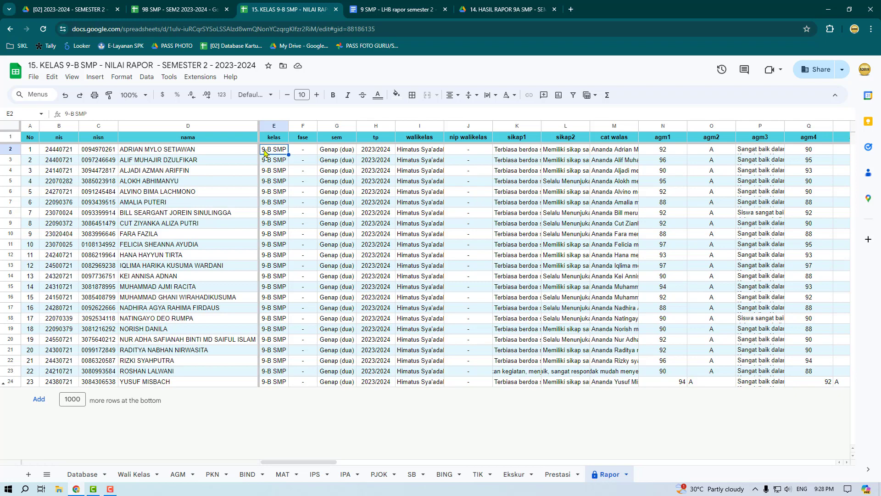
pyautogui.click(133, 474)
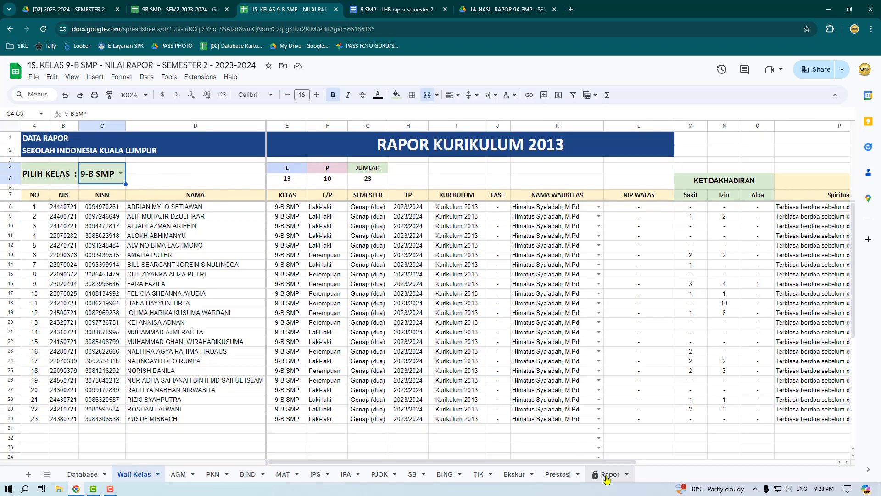
pyautogui.click(607, 477)
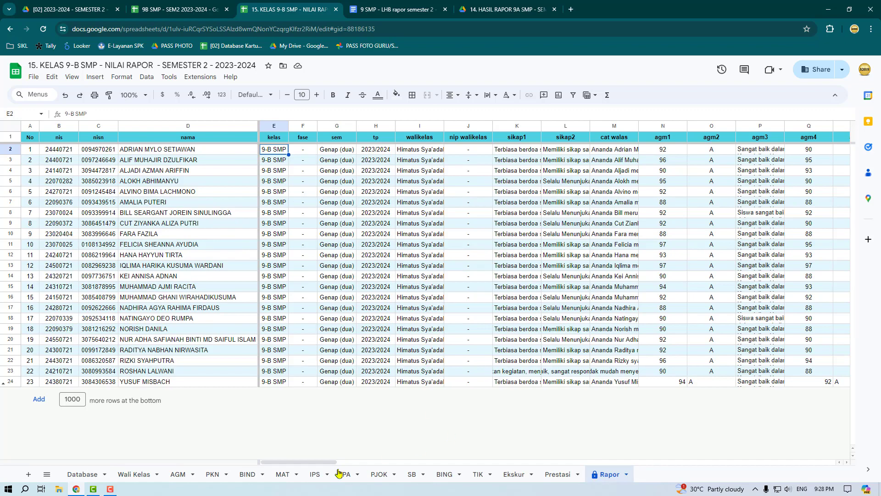
# Look across all columns of the Rapor sheet through to Proses, and return to the first columns
pyautogui.moveTo(314, 462); pyautogui.dragTo(787, 466)
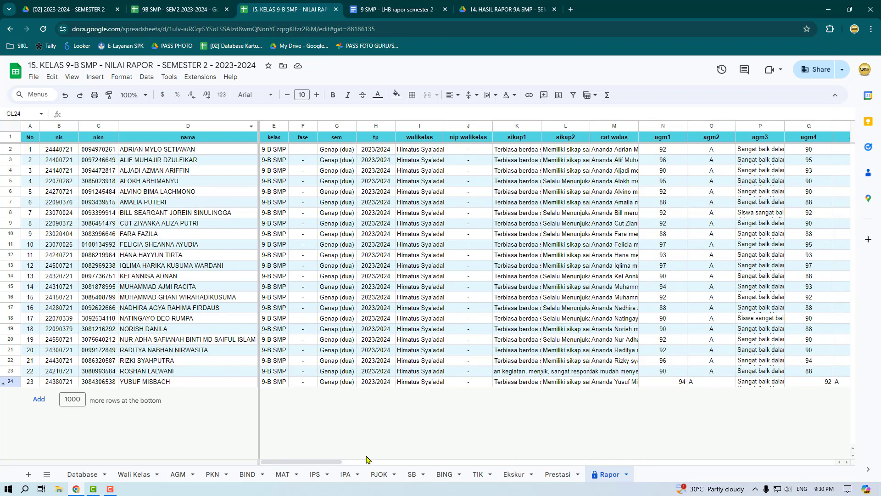
pyautogui.moveTo(307, 461); pyautogui.dragTo(796, 460)
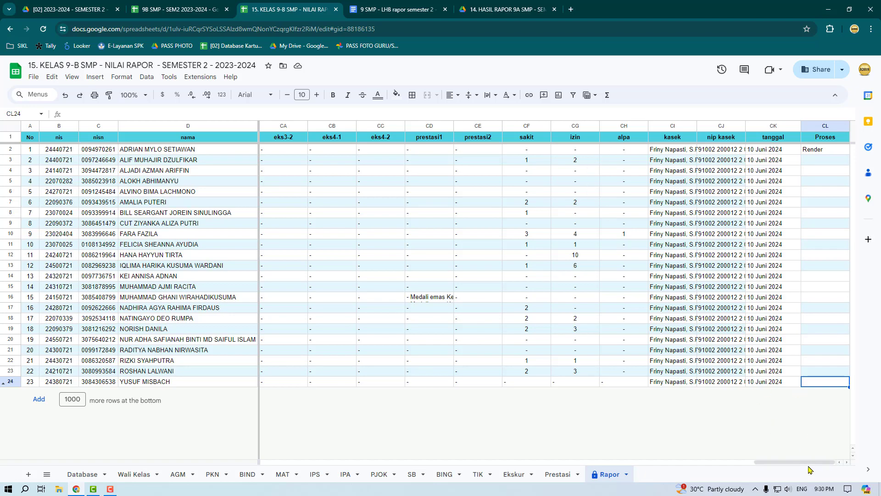
pyautogui.moveTo(808, 464); pyautogui.dragTo(301, 464)
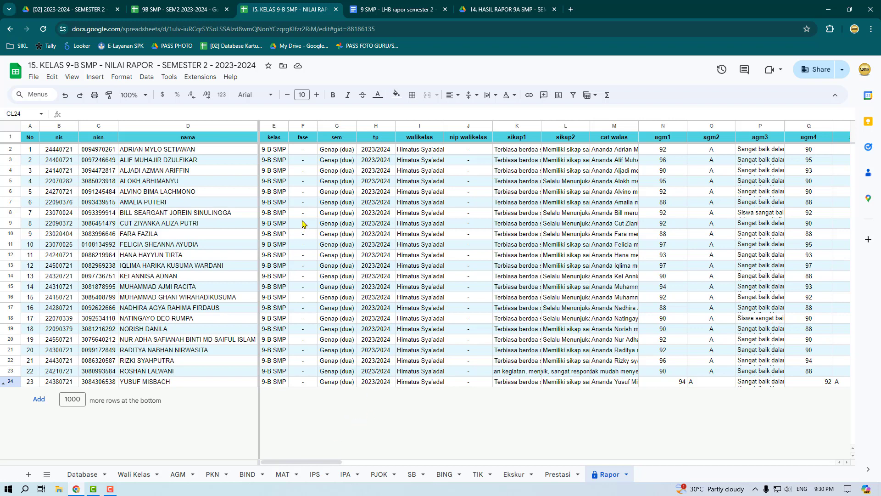
# Launch Autocrat, open the existing 9B merge job for editing, and keep its job name to reach the template choice
pyautogui.click(208, 76)
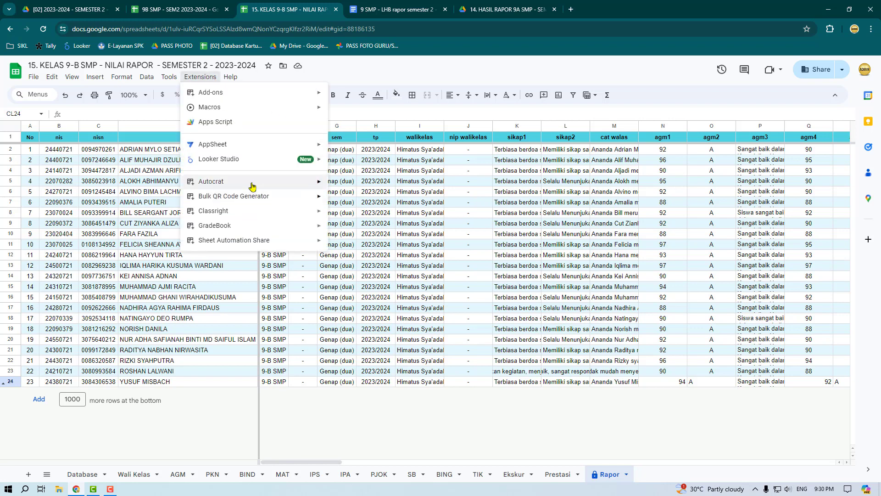
pyautogui.moveTo(252, 186)
pyautogui.click(344, 185)
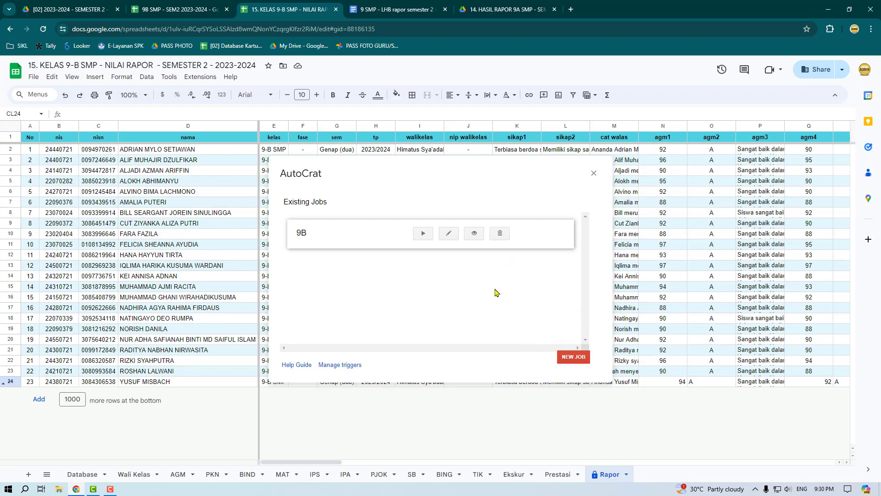
pyautogui.click(448, 233)
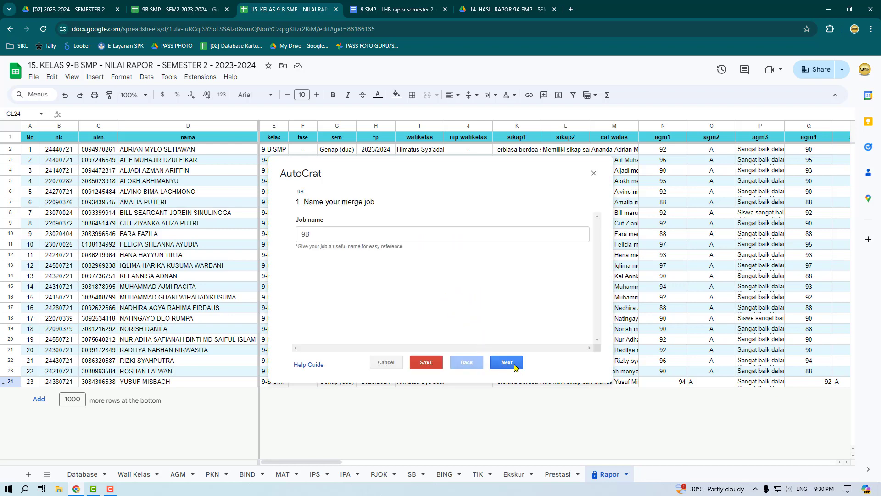
pyautogui.click(514, 366)
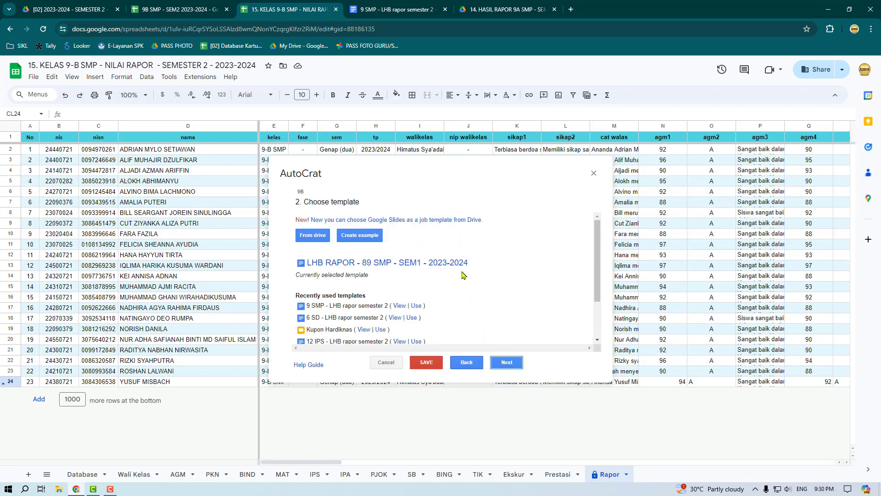
# Switch to the 9 SMP - LHB rapor semester 2 document and copy its title
pyautogui.click(407, 4)
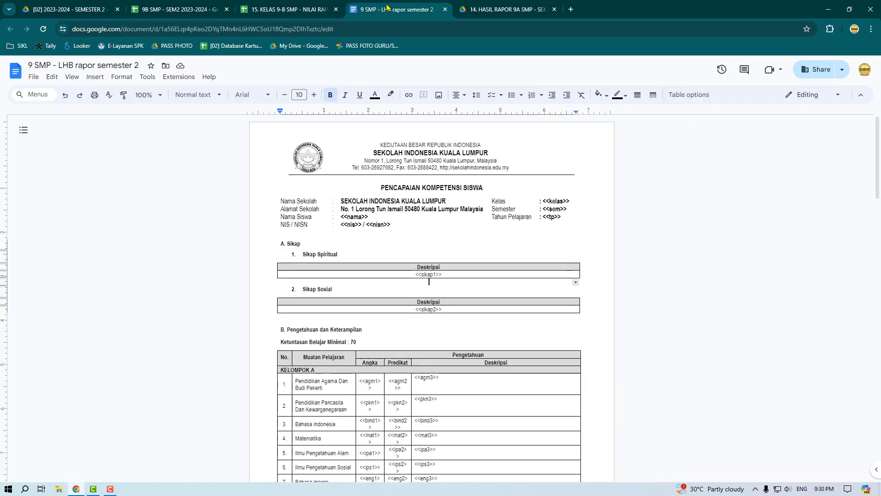
pyautogui.doubleClick(85, 64)
pyautogui.click(85, 65)
pyautogui.hotkey('ctrl', 'c')
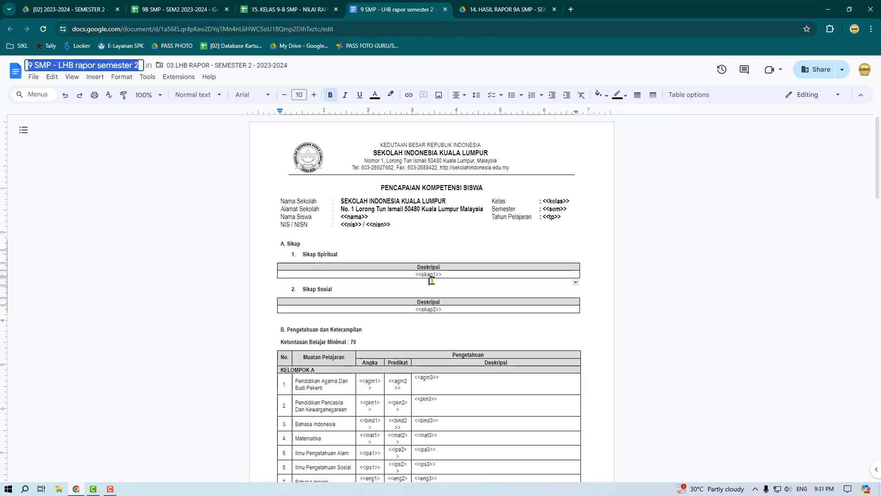
pyautogui.click(748, 325)
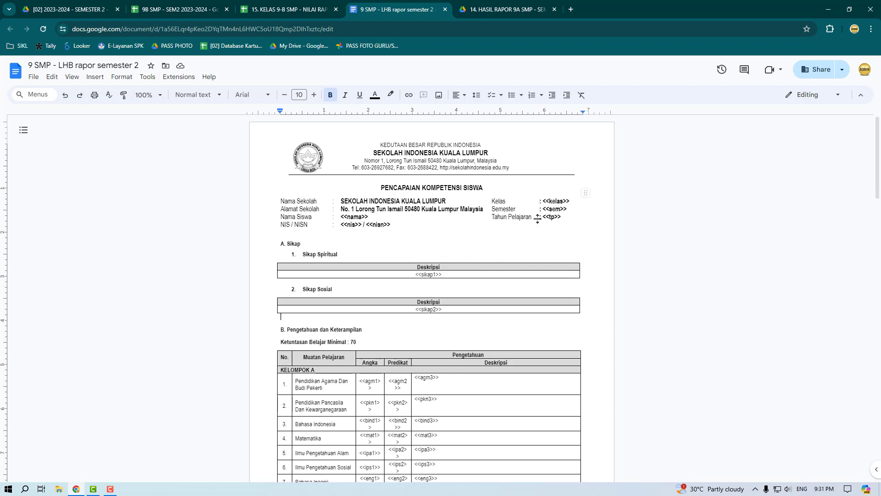
# Examine the report template's merge tags for subject scores, extracurriculars, attendance and signatures
pyautogui.scroll(-2, 495, 241)
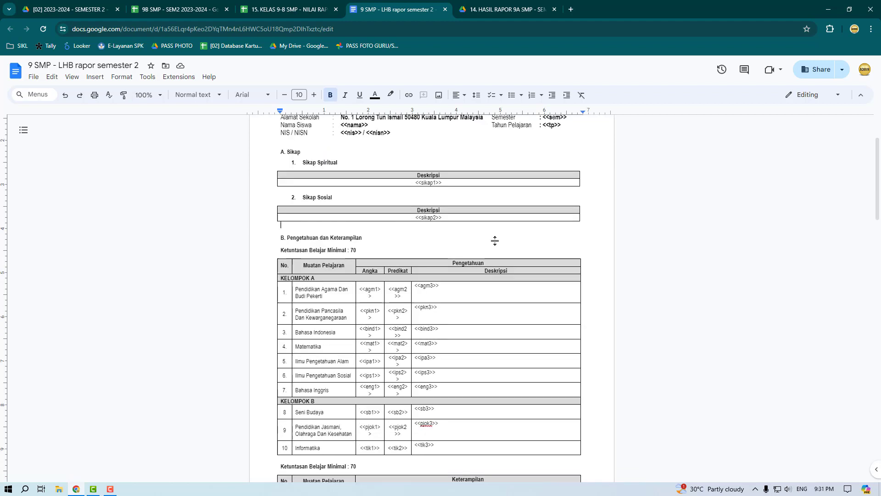
pyautogui.scroll(-1, 407, 263)
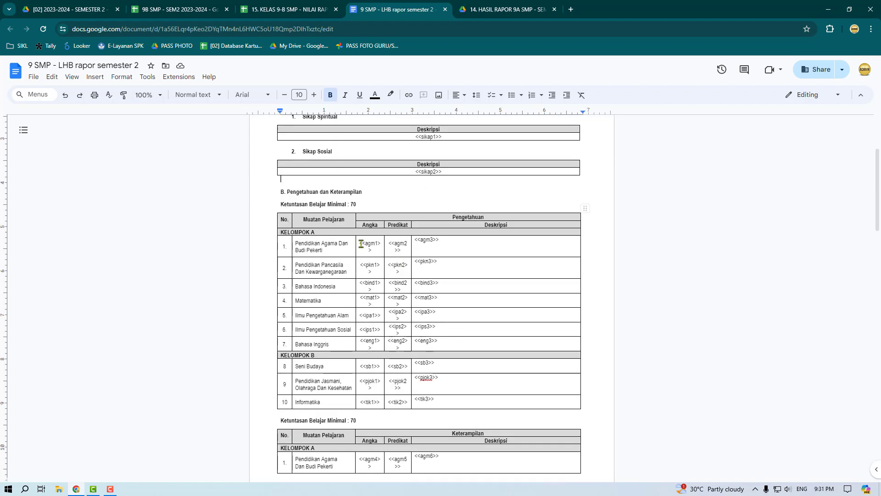
pyautogui.scroll(-2, 367, 248)
pyautogui.scroll(-8, 406, 267)
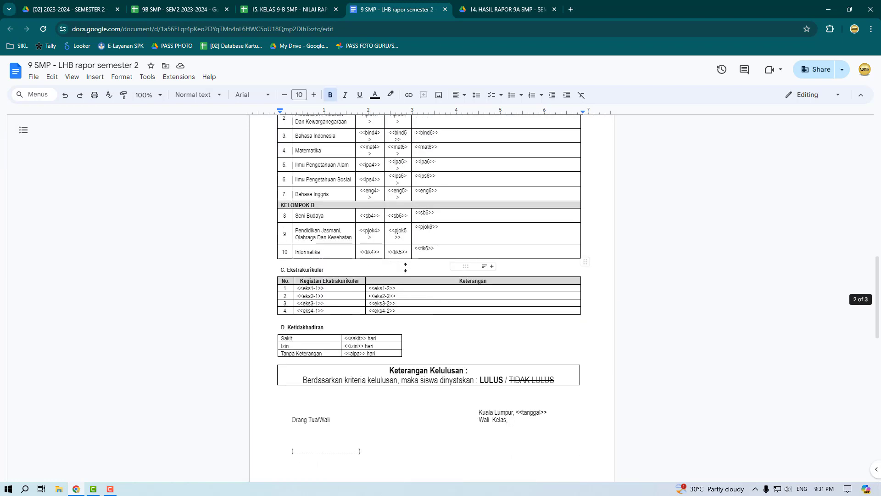
pyautogui.scroll(-7, 405, 267)
pyautogui.scroll(9, 403, 265)
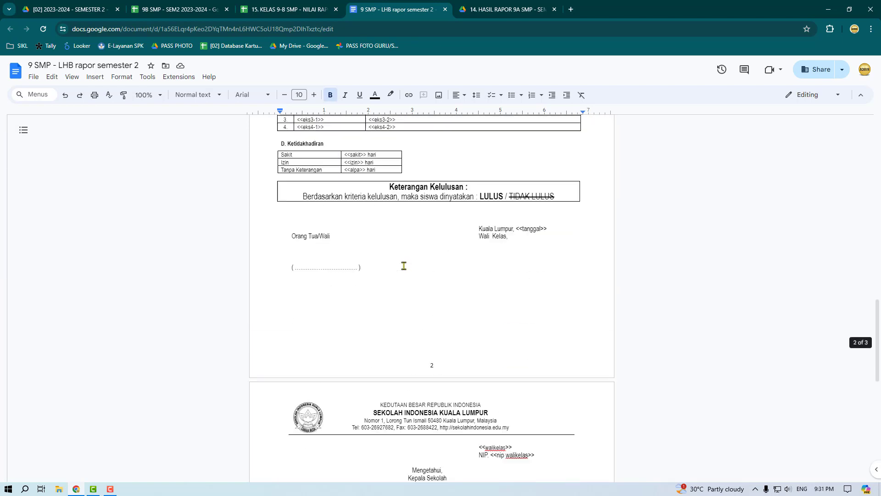
pyautogui.scroll(6, 403, 265)
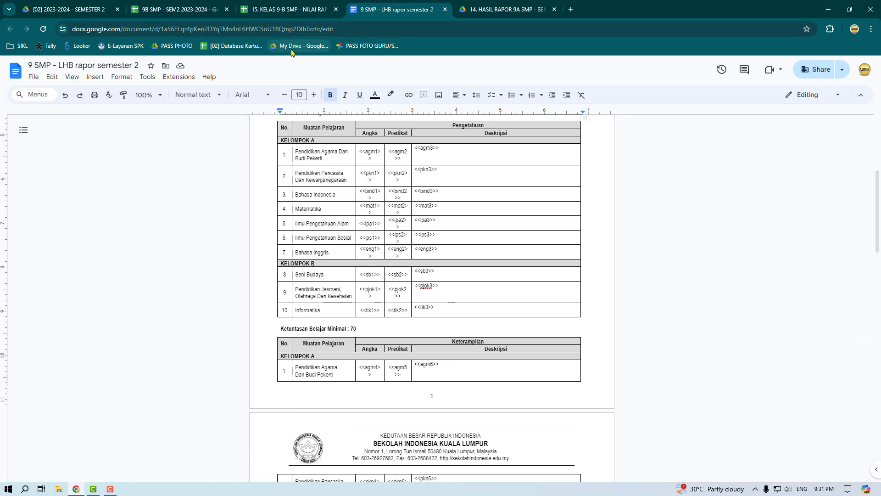
# Return to the class 9-B spreadsheet's Autocrat job and search Drive for the template 9 SMP - LHB rapor semester 2
pyautogui.click(185, 4)
pyautogui.click(290, 9)
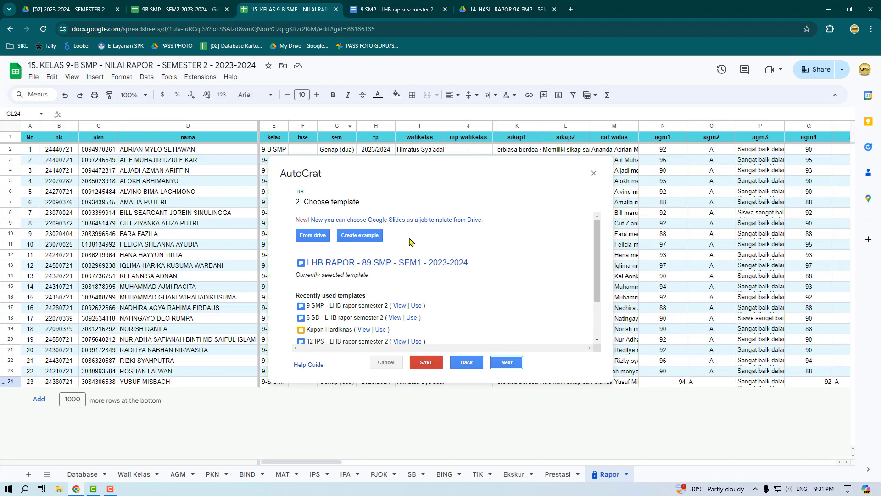
pyautogui.click(322, 240)
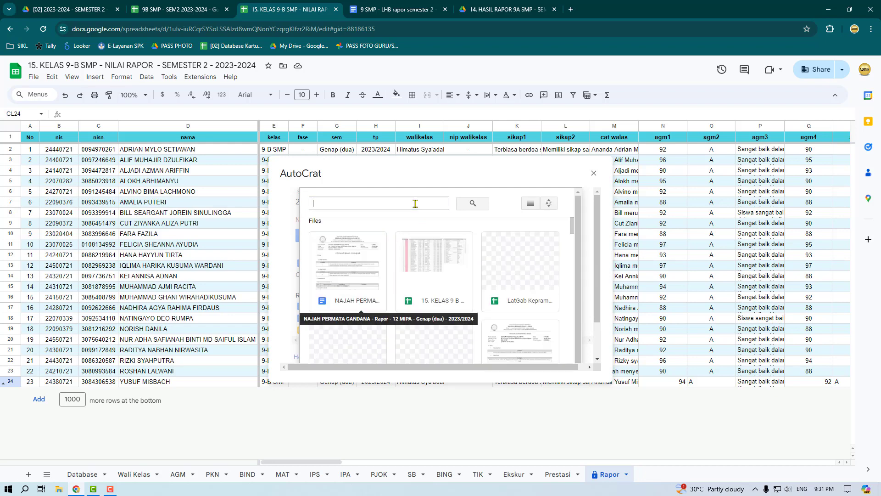
pyautogui.click(414, 204)
pyautogui.hotkey('ctrl', 'v')
pyautogui.press('Return')
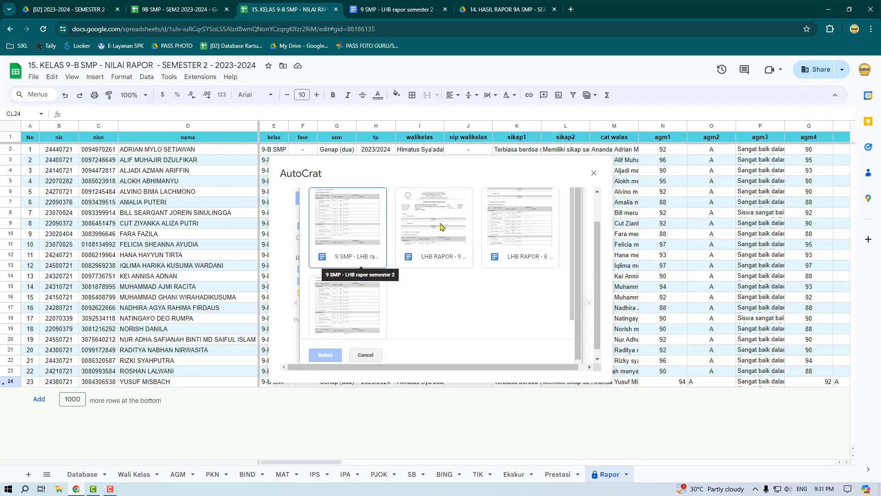
# Choose the document 9 SMP - LHB rapor semester 2 as the 9B job's template and continue to the data mapping
pyautogui.click(340, 223)
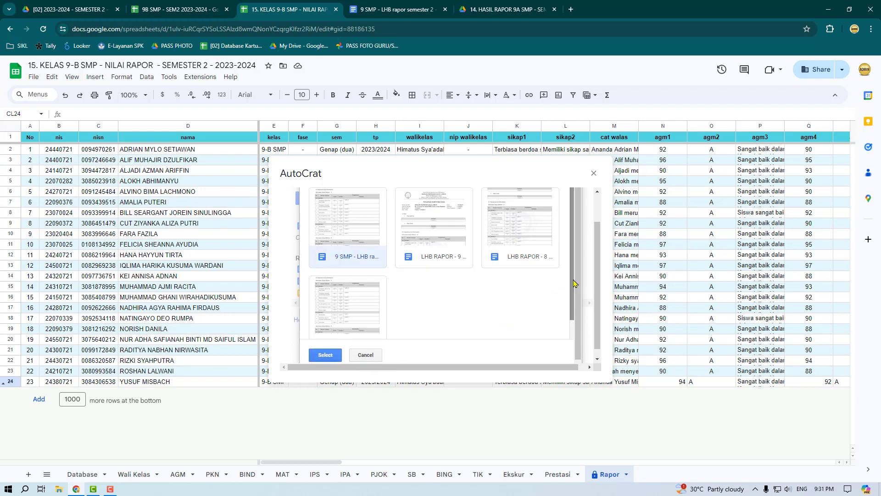
pyautogui.moveTo(594, 281); pyautogui.dragTo(593, 253)
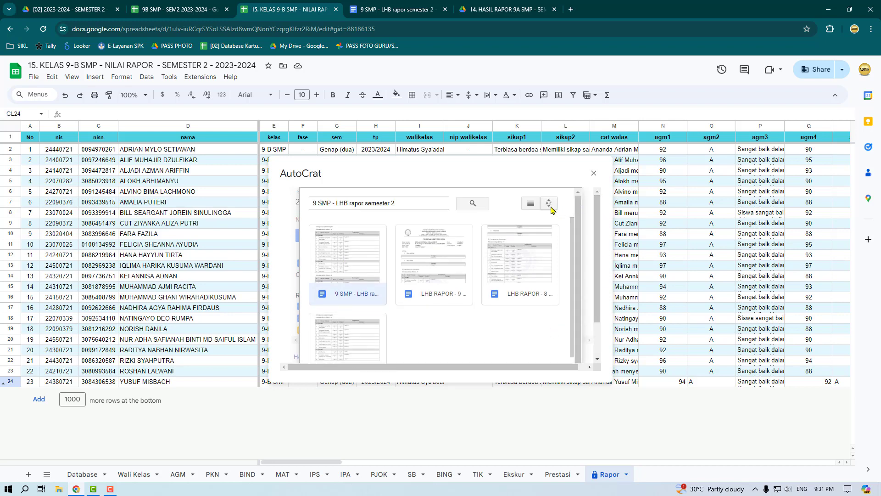
pyautogui.click(530, 203)
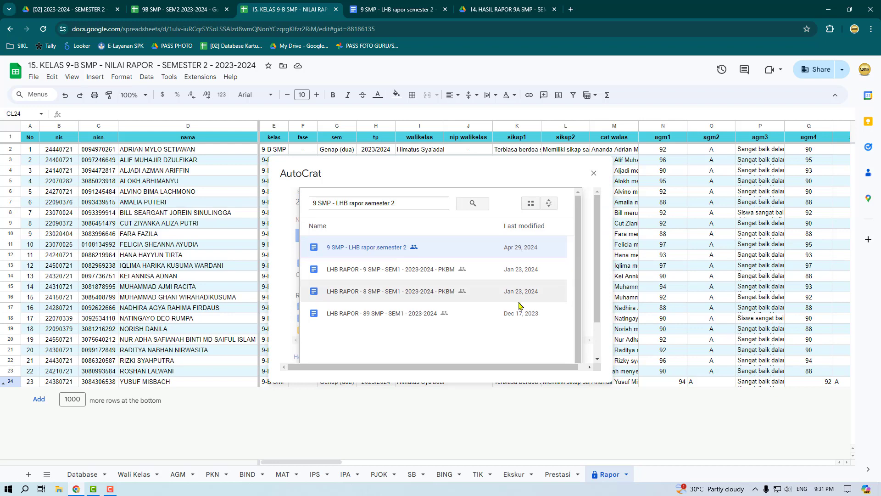
pyautogui.scroll(-1, 598, 301)
pyautogui.click(329, 349)
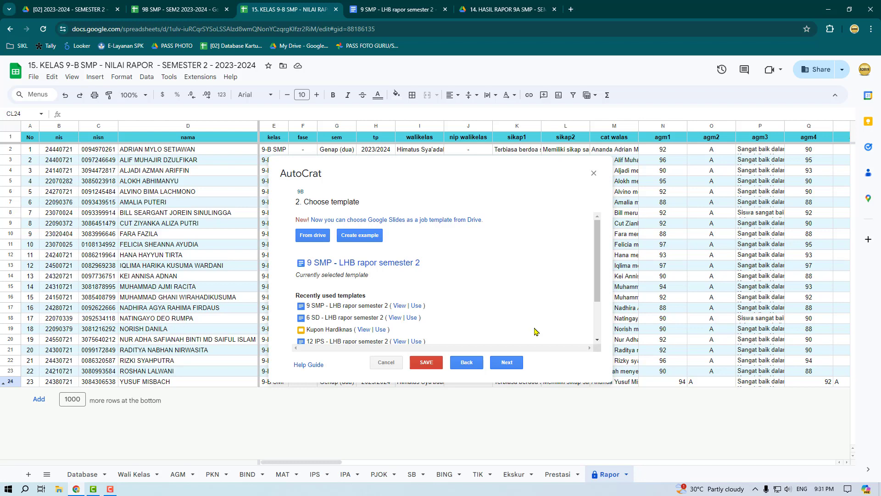
pyautogui.click(513, 363)
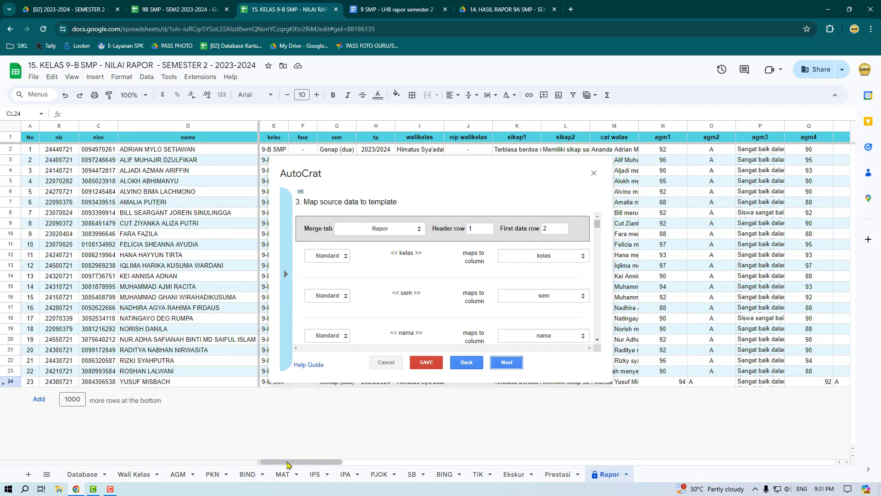
# Compare the template tag mappings with the Rapor sheet's columns and accept them to reach the file settings
pyautogui.moveTo(306, 462); pyautogui.dragTo(551, 452)
pyautogui.moveTo(344, 462); pyautogui.dragTo(741, 490)
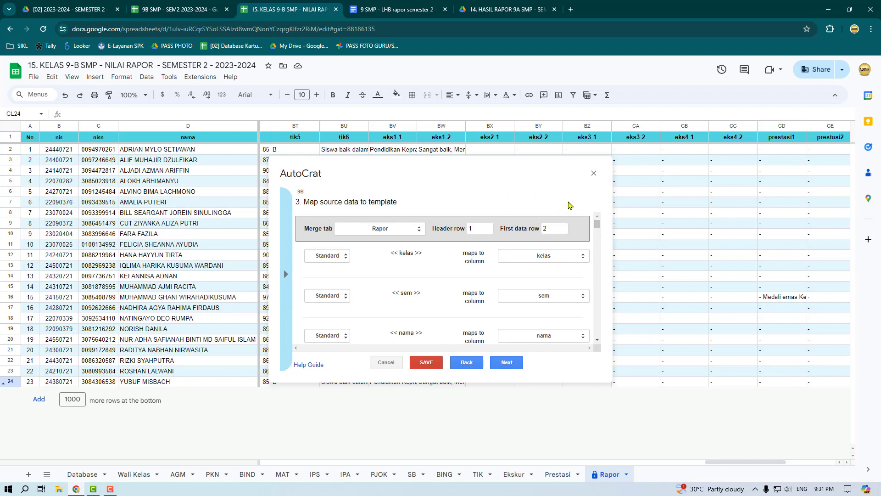
pyautogui.moveTo(598, 225); pyautogui.dragTo(598, 333)
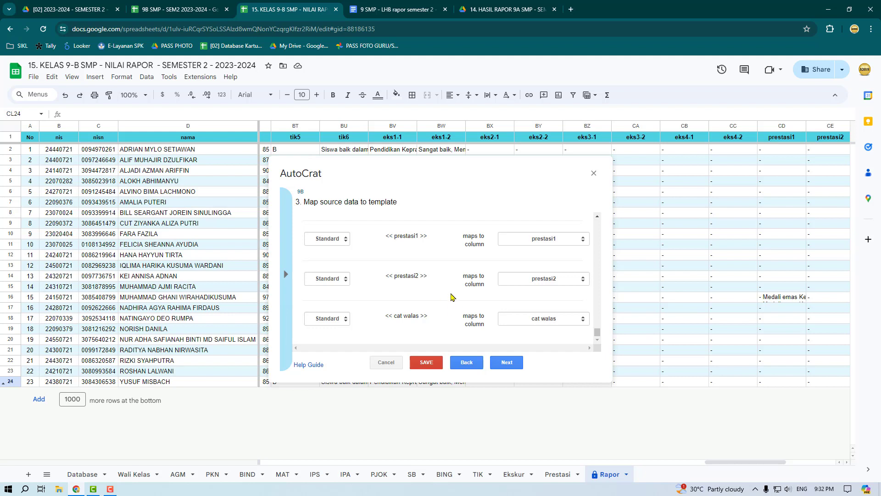
pyautogui.click(511, 366)
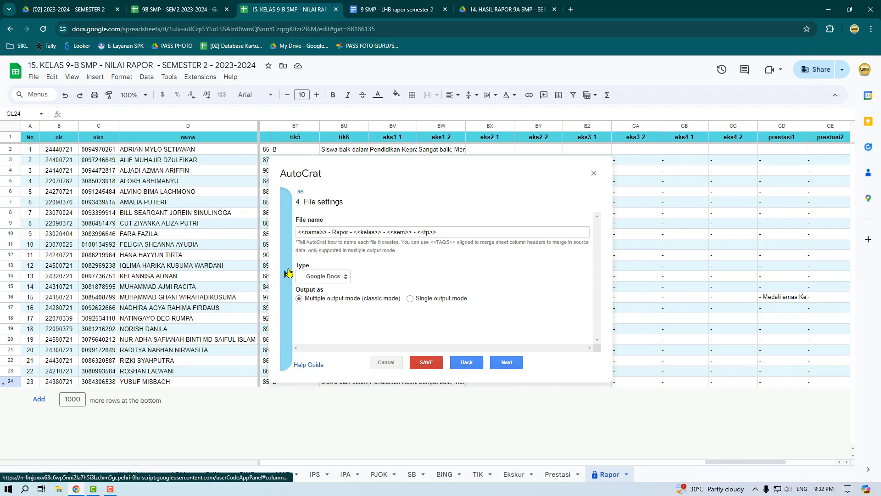
# Review the available tags and keep the file name <<nama>> - Rapor - <<kelas>> - <<sem>> - <<tp>> with Google Docs output
pyautogui.click(286, 274)
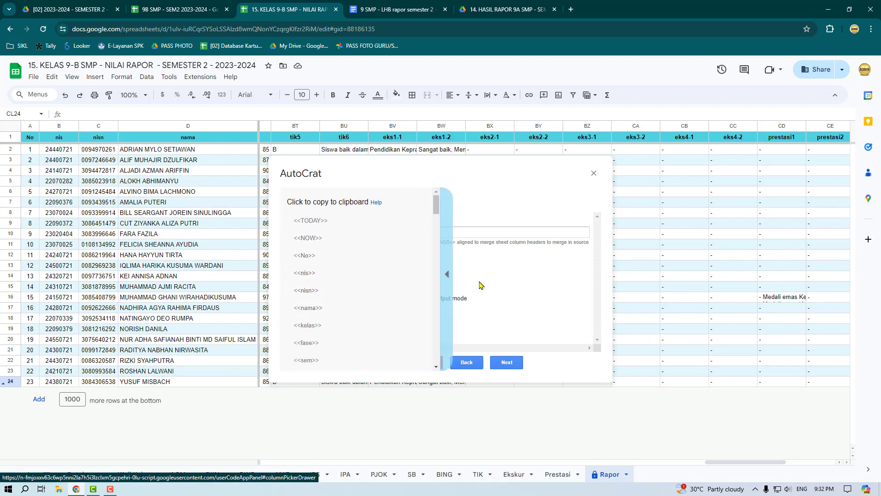
pyautogui.click(447, 274)
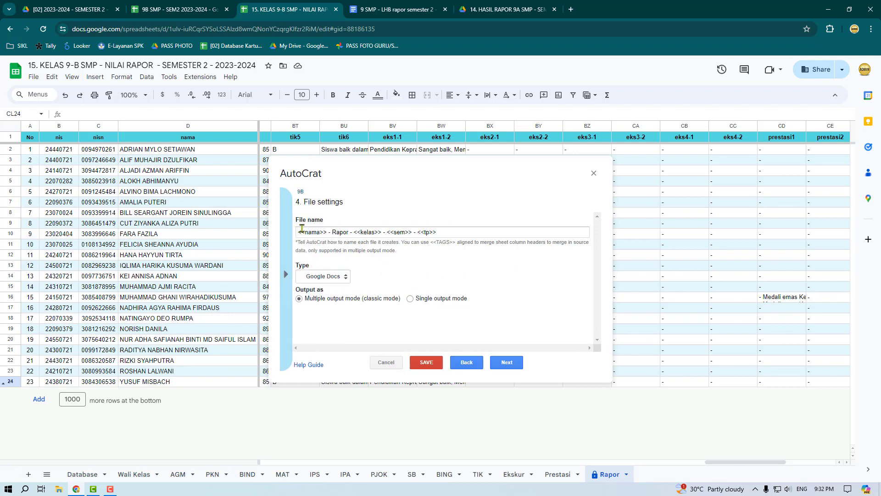
pyautogui.click(343, 232)
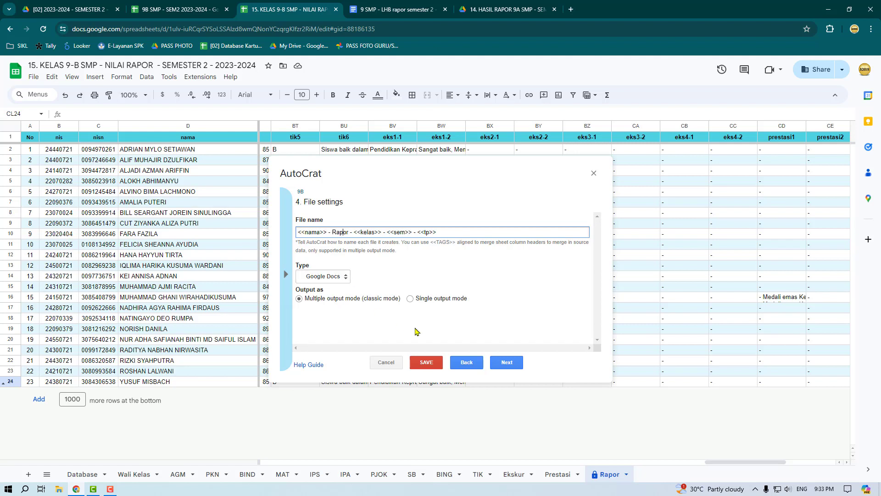
pyautogui.click(517, 365)
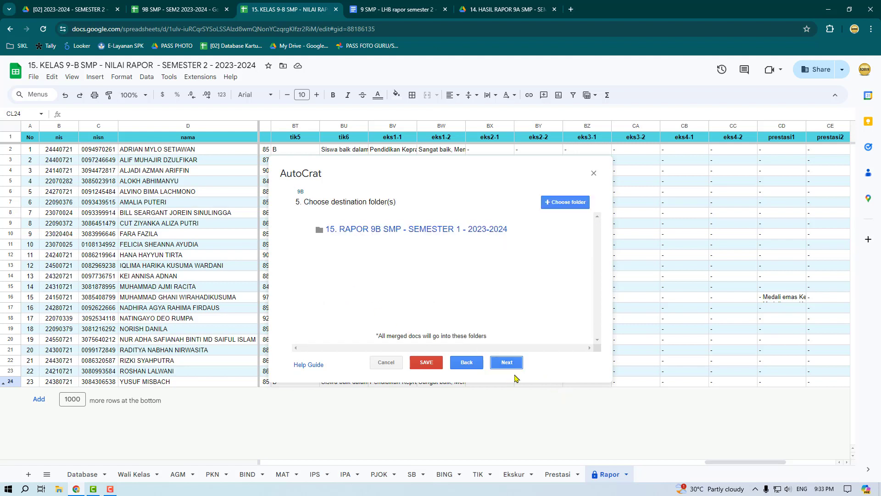
# Remove the semester 1 folder 15. RAPOR 9B SMP - SEMESTER 1 - 2023-2024 from the job's destination folders
pyautogui.moveTo(393, 228)
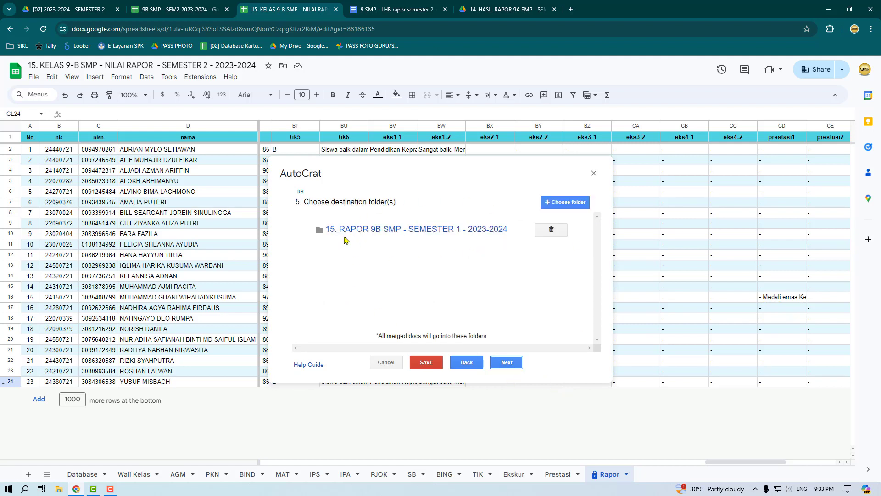
pyautogui.click(553, 230)
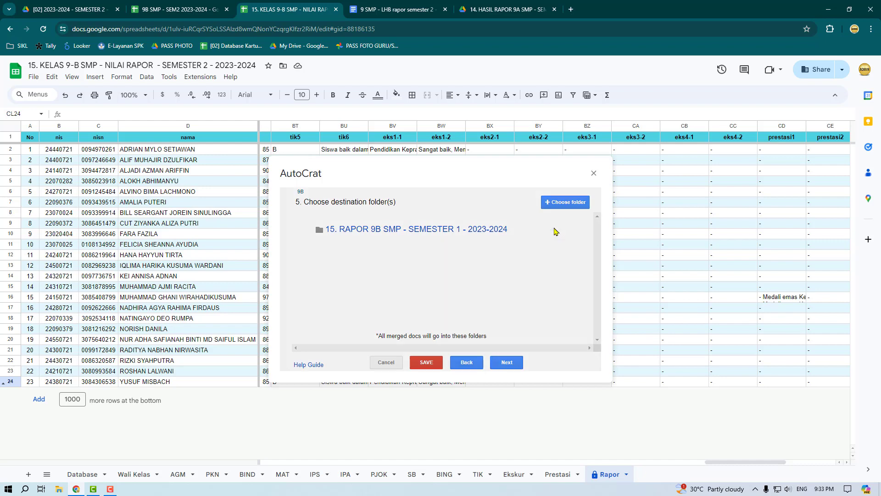
pyautogui.click(572, 267)
# Switch to Google Drive, copy the name of the folder 15. HASIL RAPOR 9B SMP - SEMESTER 2 - 2023-2024, and open that folder
pyautogui.click(504, 9)
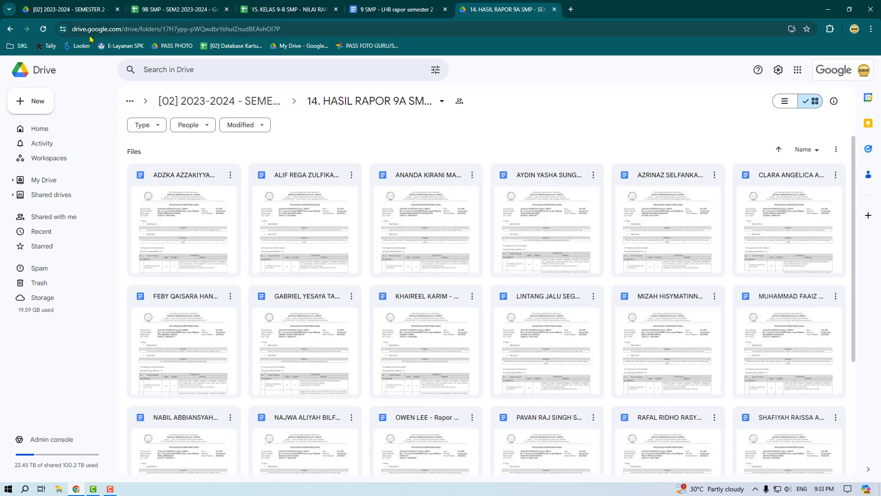
pyautogui.click(68, 5)
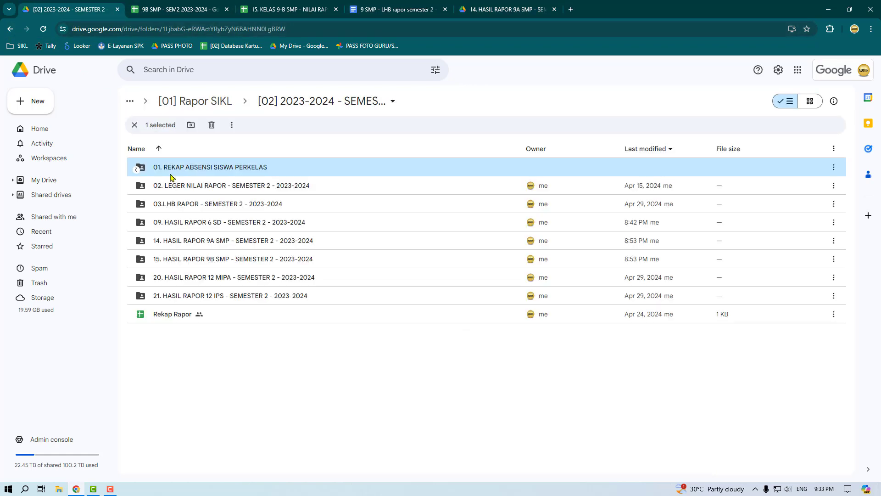
pyautogui.doubleClick(254, 259)
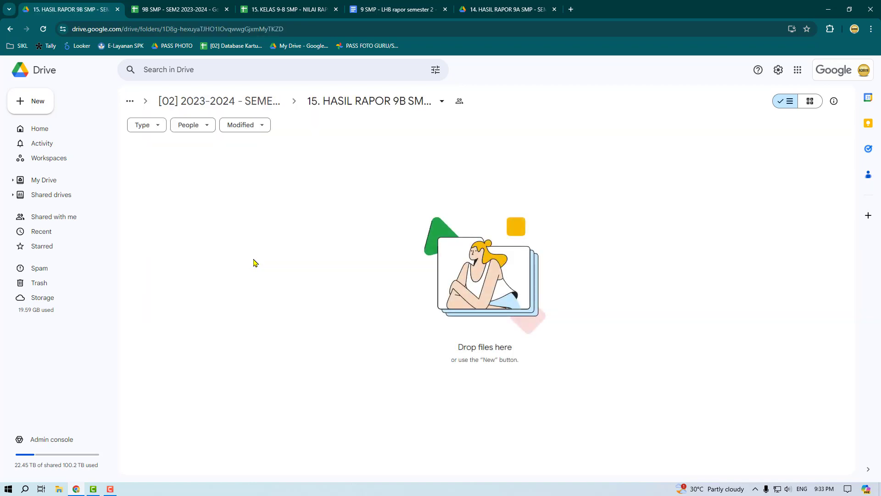
pyautogui.click(11, 28)
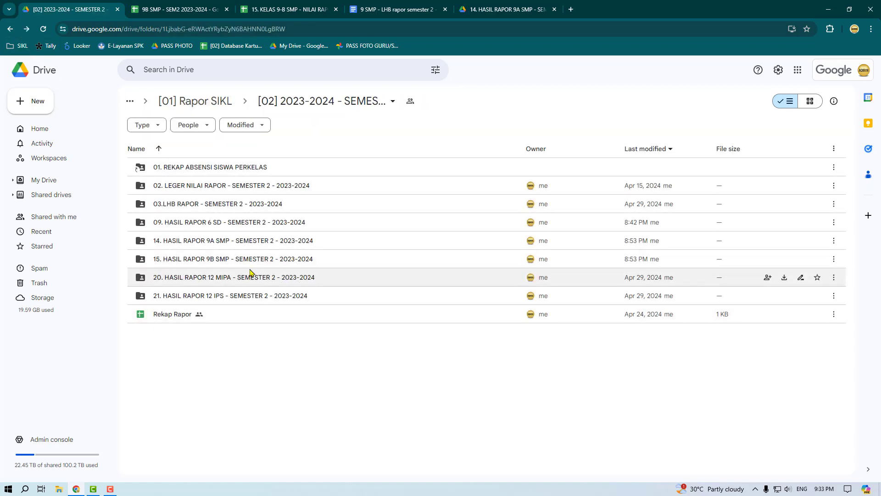
pyautogui.click(247, 262)
pyautogui.press('n')
pyautogui.hotkey('ctrl', 'c')
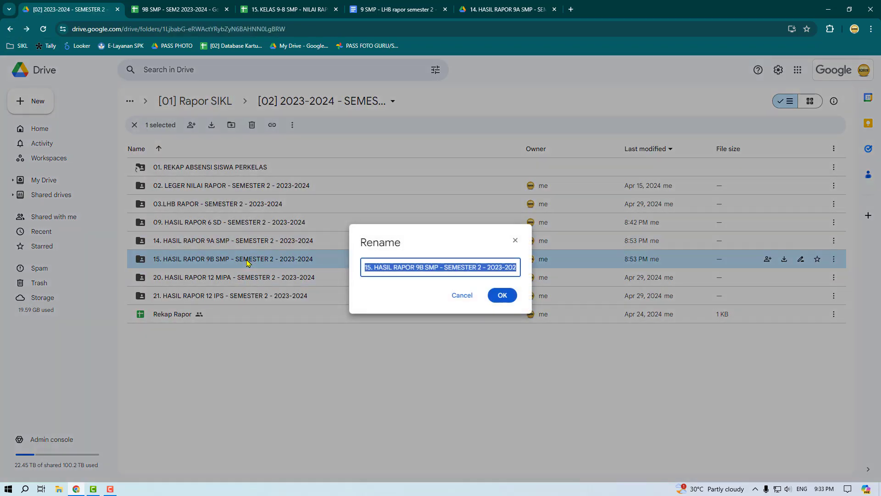
pyautogui.click(502, 295)
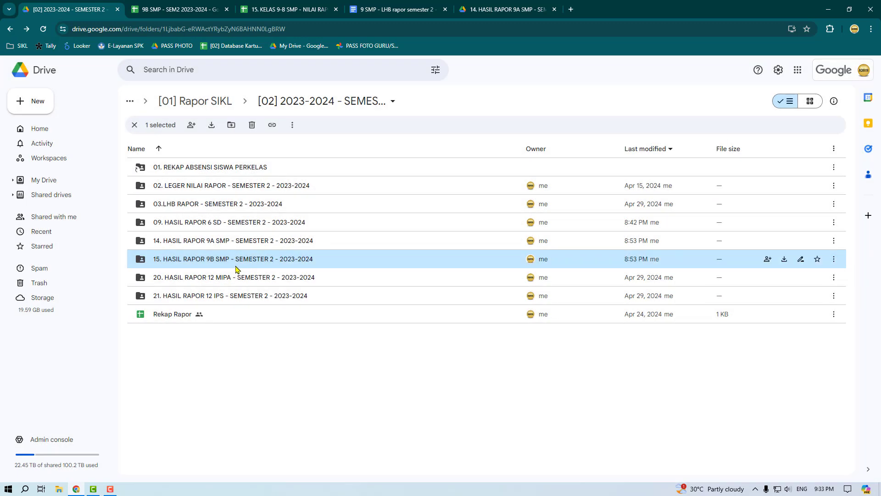
pyautogui.doubleClick(222, 259)
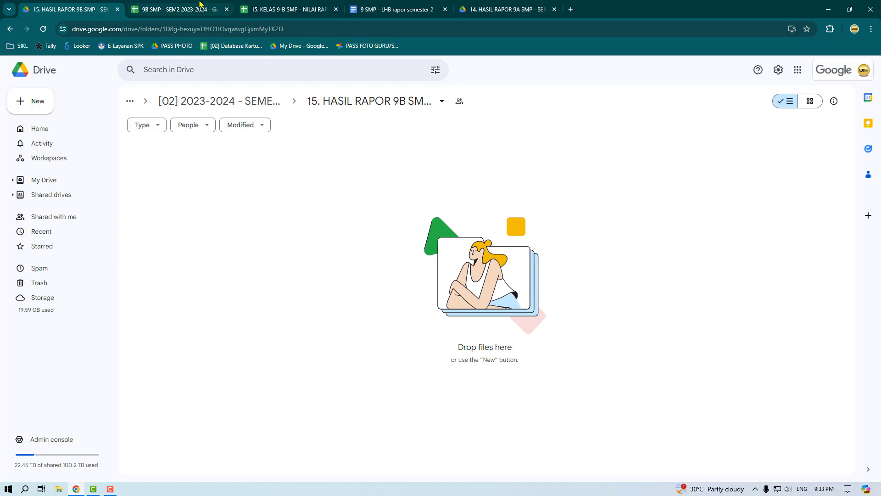
# Return to the class 9-B spreadsheet's Autocrat job and set 15. HASIL RAPOR 9B SMP - SEMESTER 2 - 2023-2024 as the destination folder
pyautogui.click(215, 9)
pyautogui.click(270, 4)
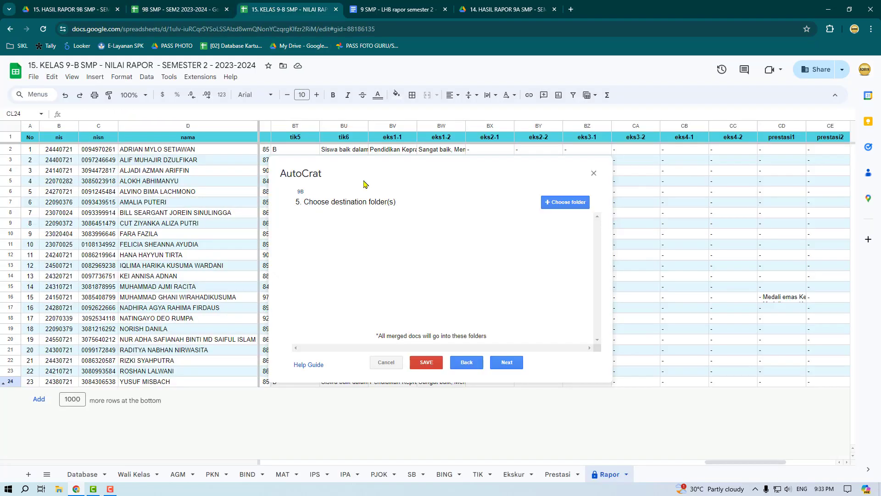
pyautogui.click(569, 203)
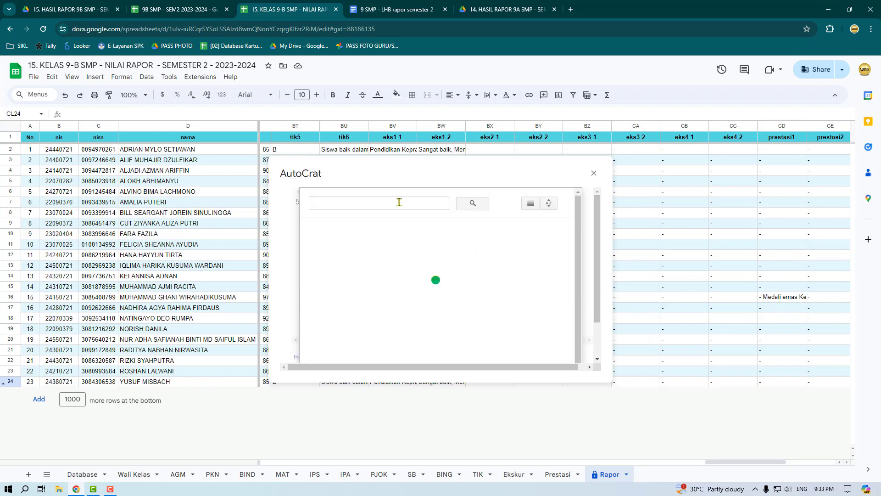
pyautogui.hotkey('ctrl', 'v')
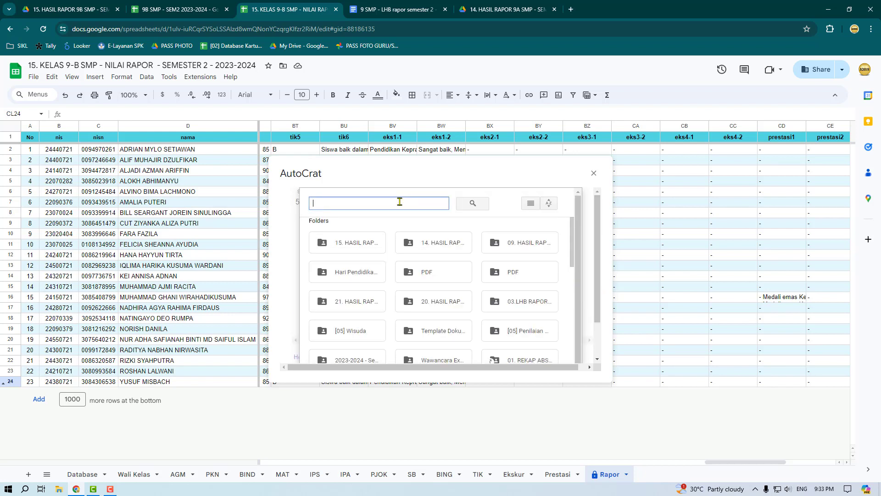
pyautogui.click(444, 215)
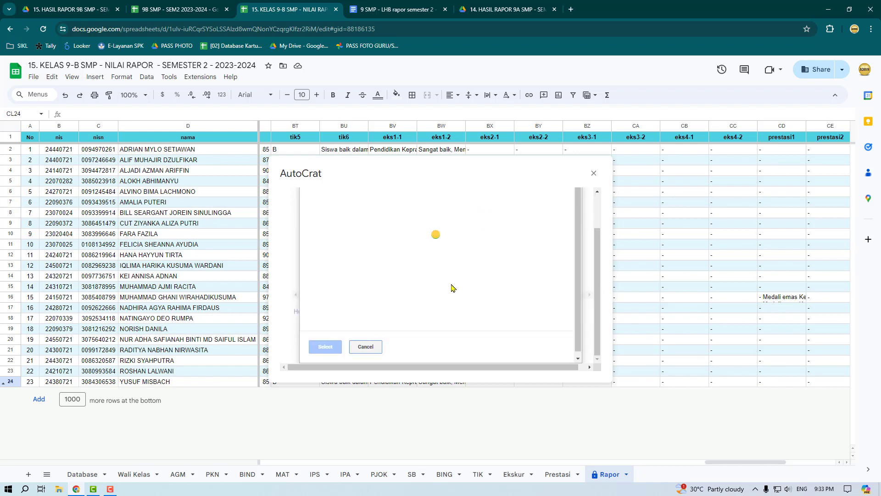
pyautogui.click(348, 255)
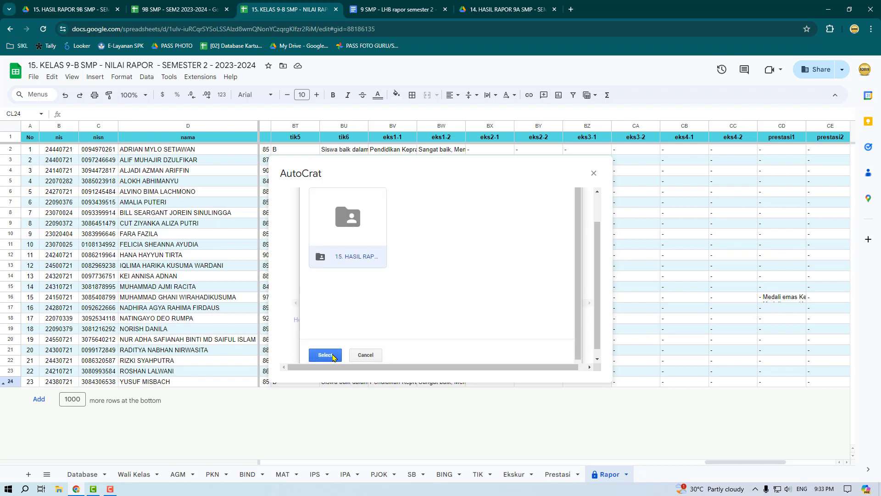
pyautogui.click(331, 352)
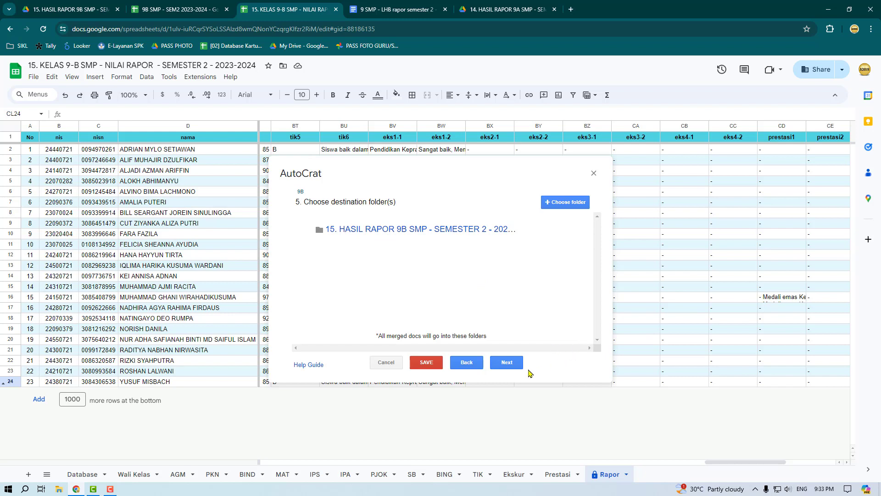
# Skip the dynamic folder reference and check the merge condition Proses equals Render against the sheet's Proses column
pyautogui.click(506, 362)
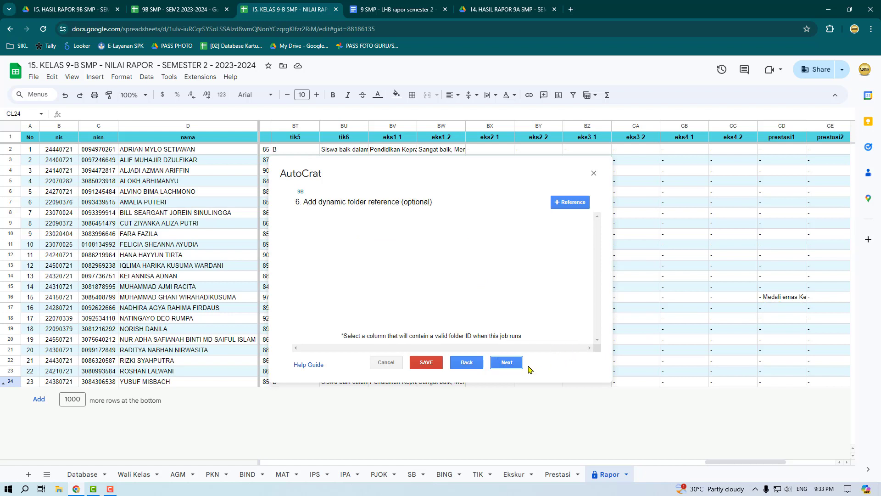
pyautogui.click(509, 365)
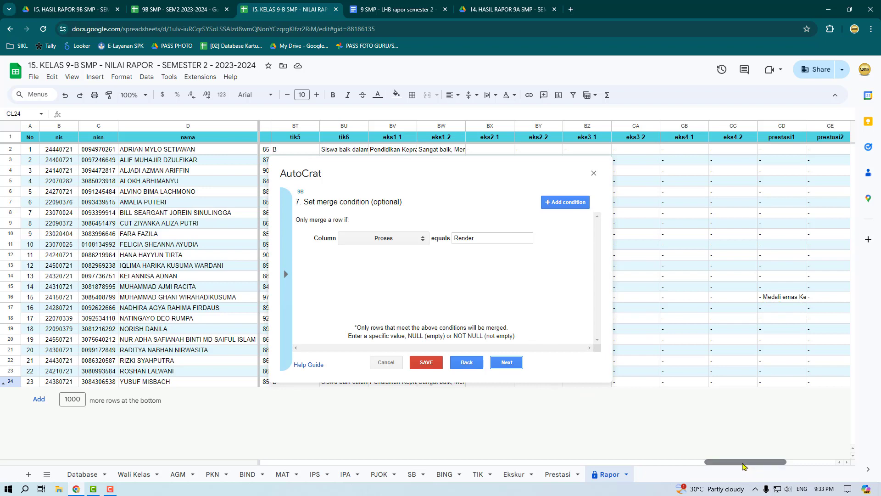
pyautogui.moveTo(744, 461); pyautogui.dragTo(830, 471)
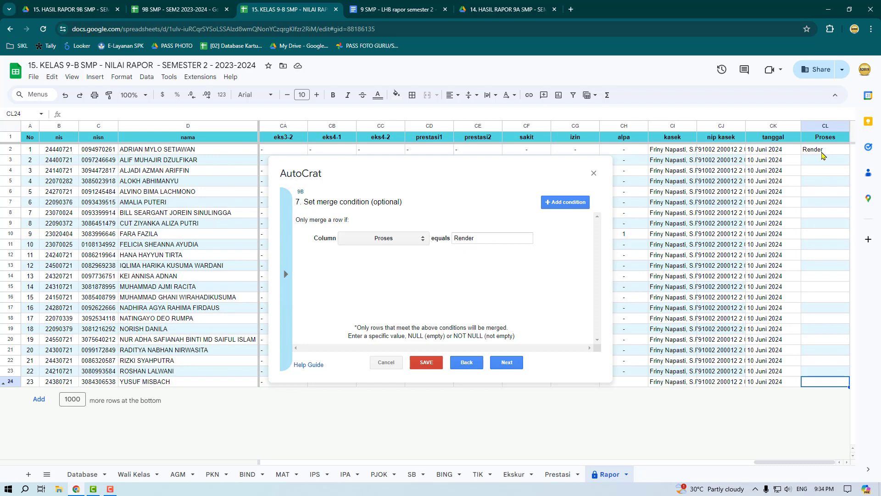
pyautogui.moveTo(821, 164); pyautogui.dragTo(821, 388)
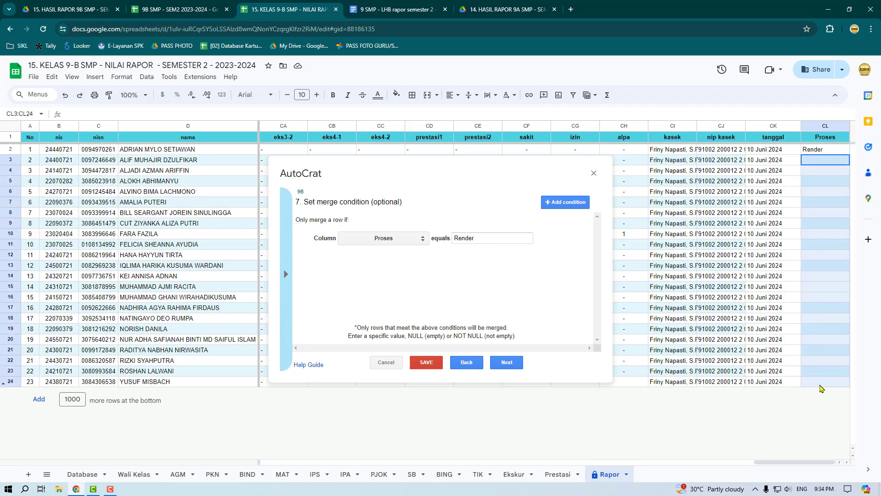
pyautogui.click(836, 151)
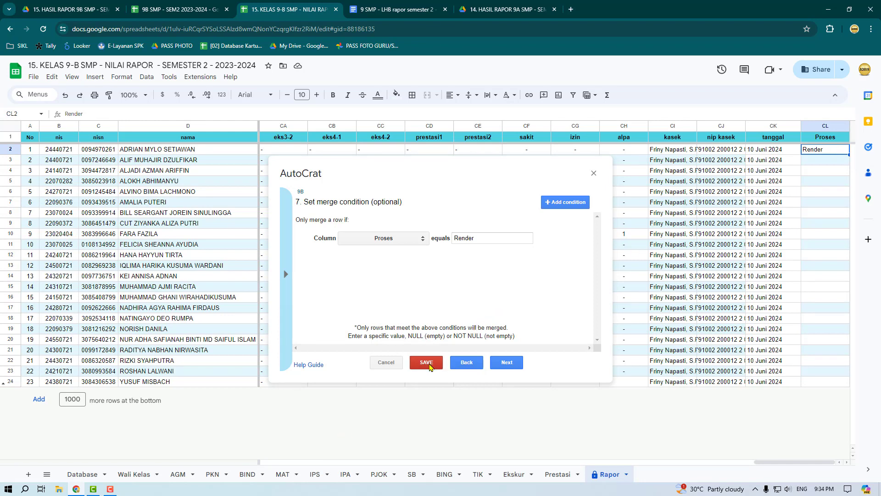
# Save the 9B job, run the merge, and bring the merged document link columns into view
pyautogui.click(427, 364)
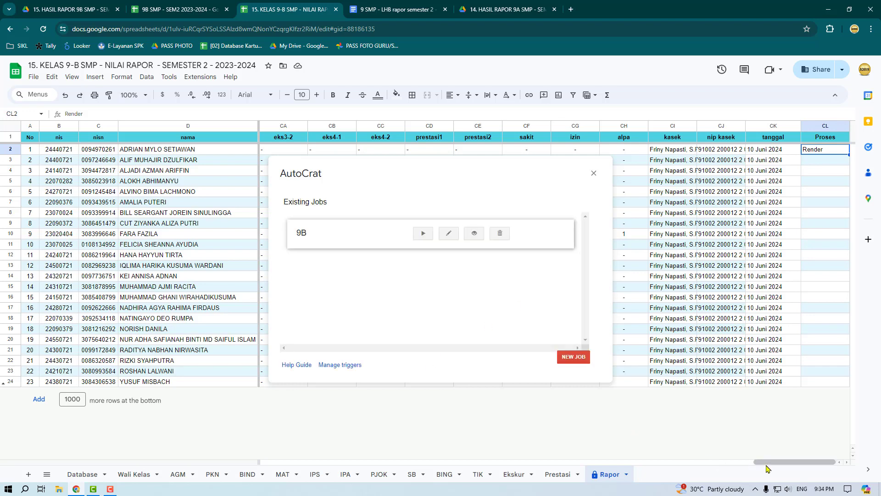
pyautogui.click(422, 235)
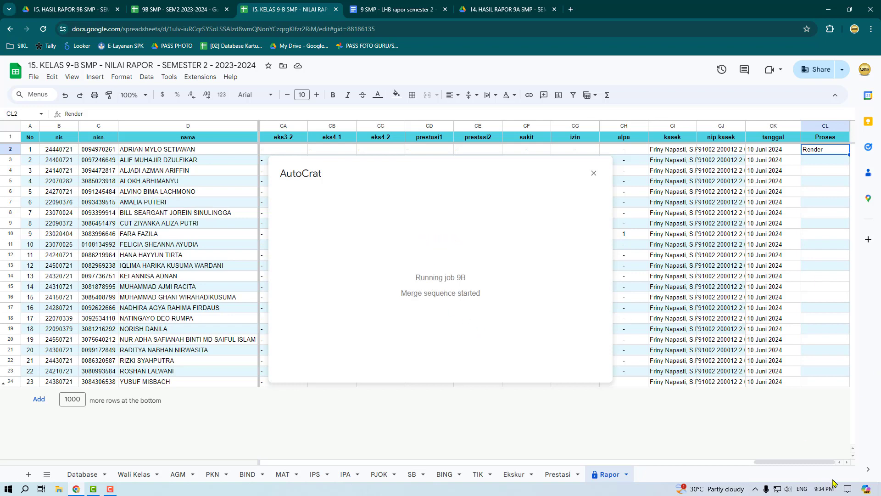
pyautogui.moveTo(792, 463); pyautogui.dragTo(824, 465)
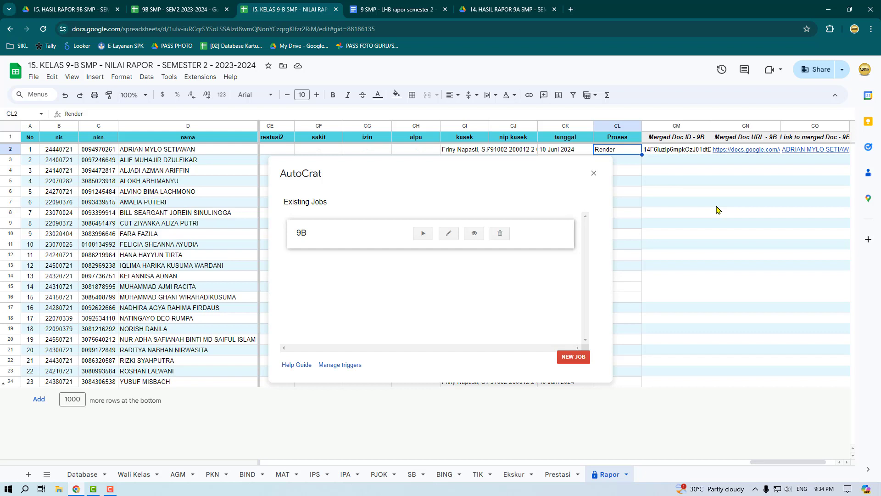
# Check the document merge status column, open the generated report card in the 15. HASIL RAPOR 9B SMP folder, and review its grade tables
pyautogui.moveTo(770, 461); pyautogui.dragTo(790, 466)
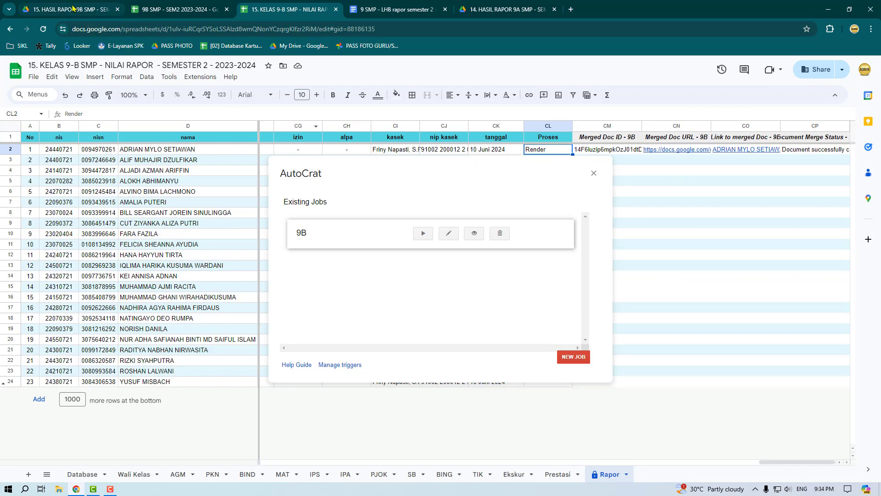
pyautogui.click(72, 8)
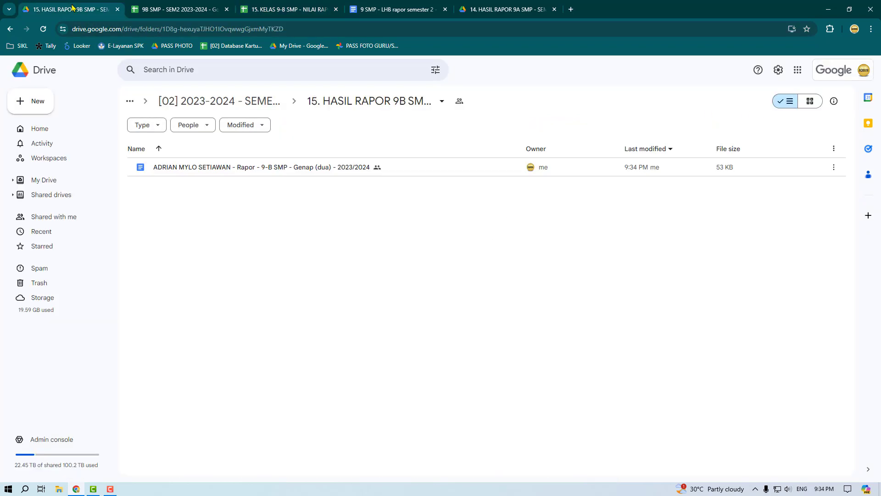
pyautogui.doubleClick(223, 168)
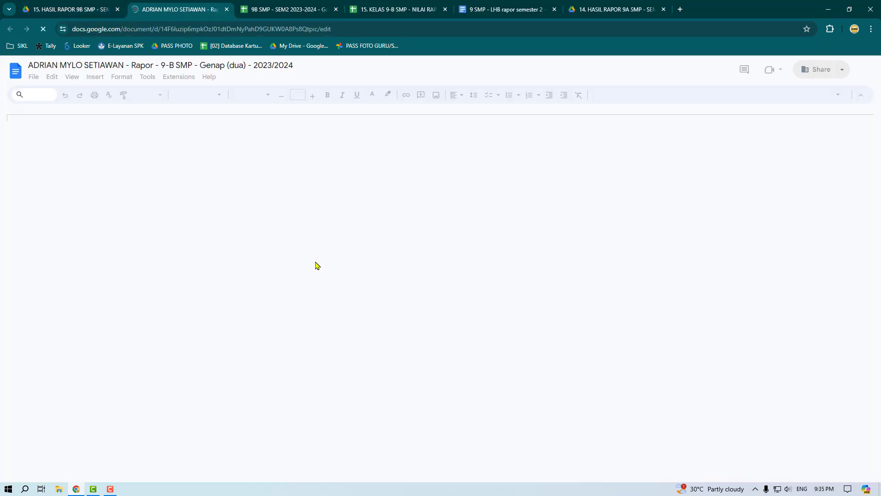
pyautogui.scroll(-15, 388, 258)
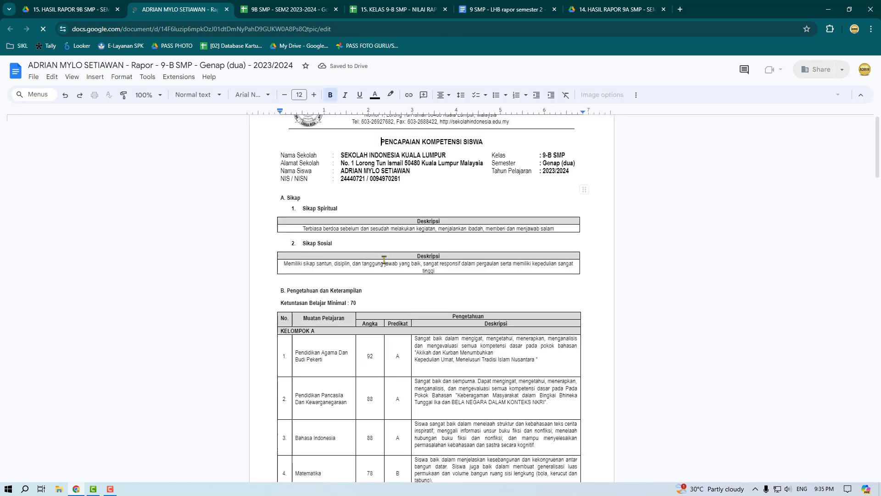
pyautogui.scroll(-4, 384, 259)
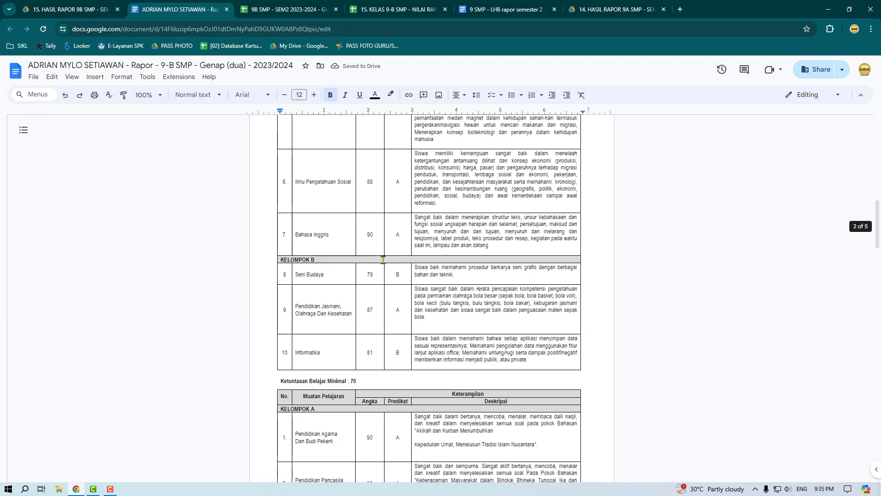
pyautogui.scroll(9, 382, 260)
pyautogui.scroll(1, 382, 259)
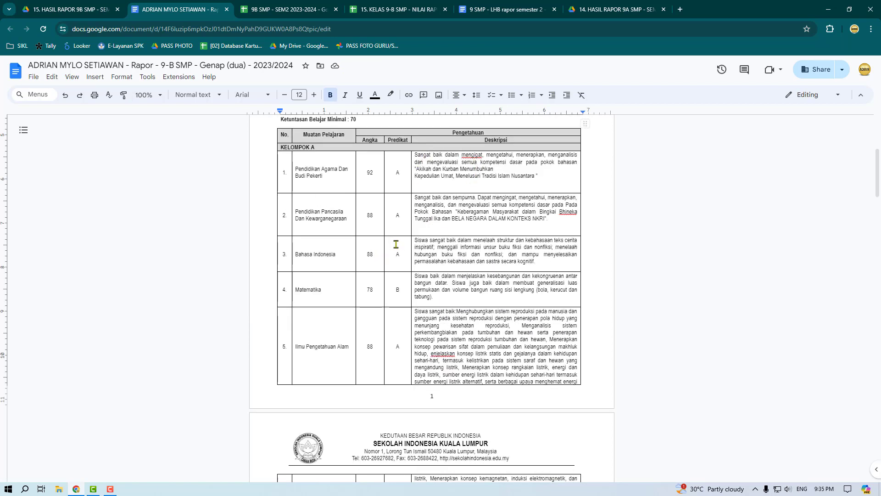
# Accept the spelling suggestions mengingat, Bhinneka and menjelaskan in the report card's Pengetahuan descriptions
pyautogui.click(476, 152)
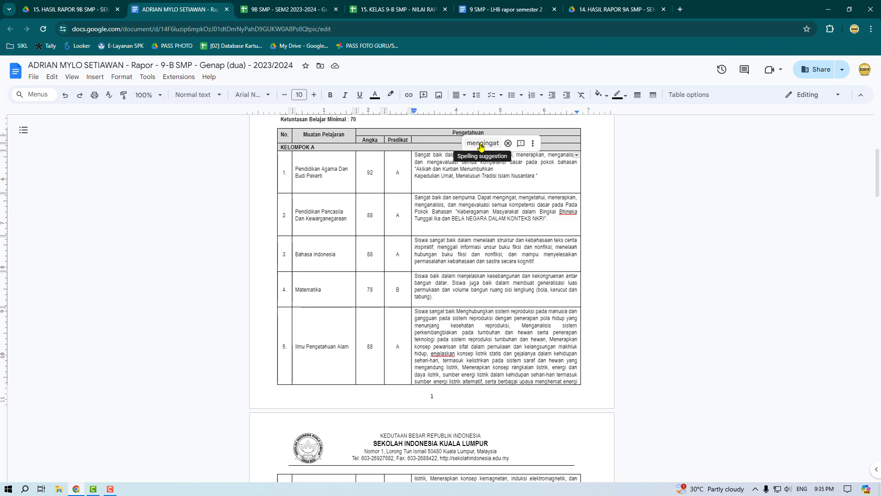
pyautogui.click(481, 145)
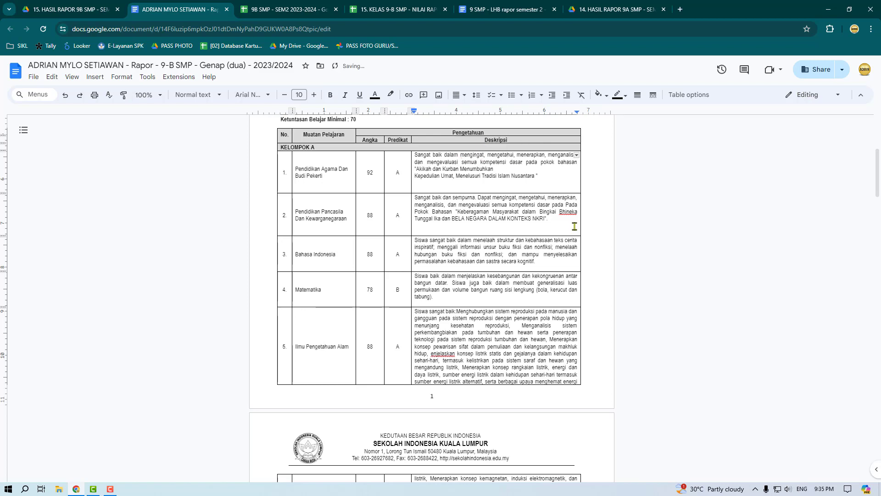
pyautogui.click(573, 212)
pyautogui.click(547, 198)
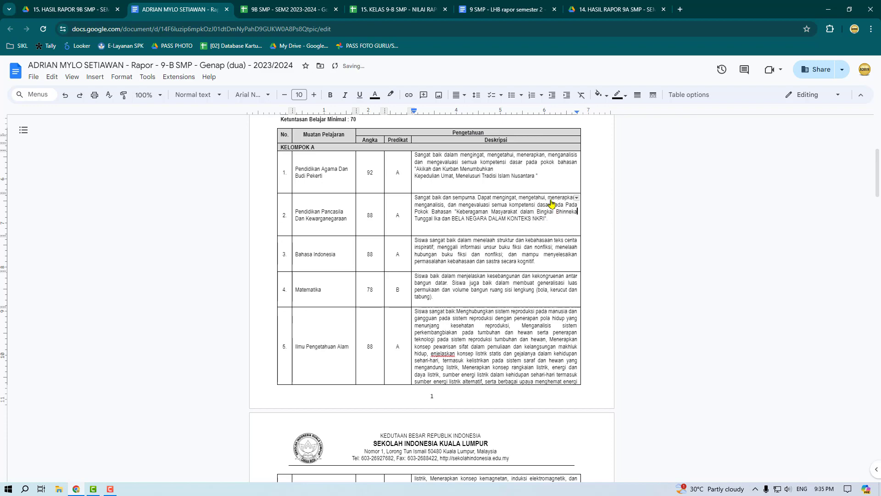
pyautogui.scroll(-2, 502, 259)
pyautogui.click(444, 262)
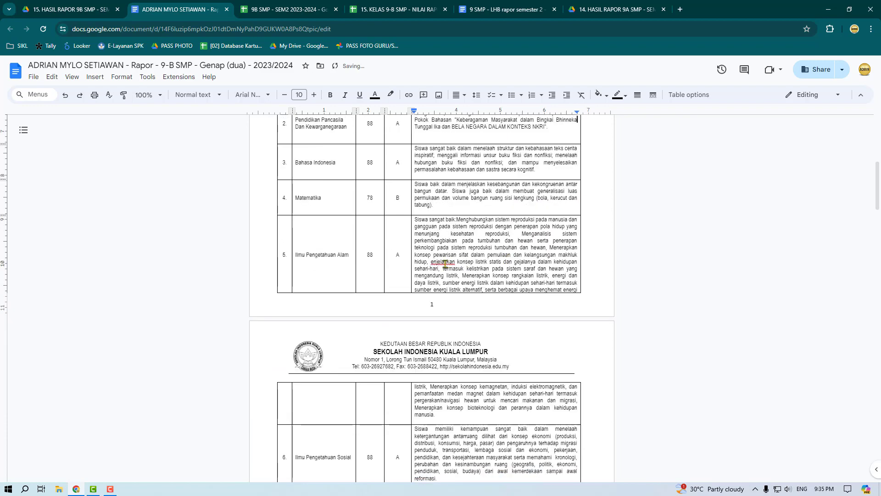
pyautogui.click(454, 254)
# Accept the spelling suggestion Bhinneka in the Keterampilan description for Pendidikan Pancasila Dan Kewarganegaraan
pyautogui.scroll(-7, 476, 268)
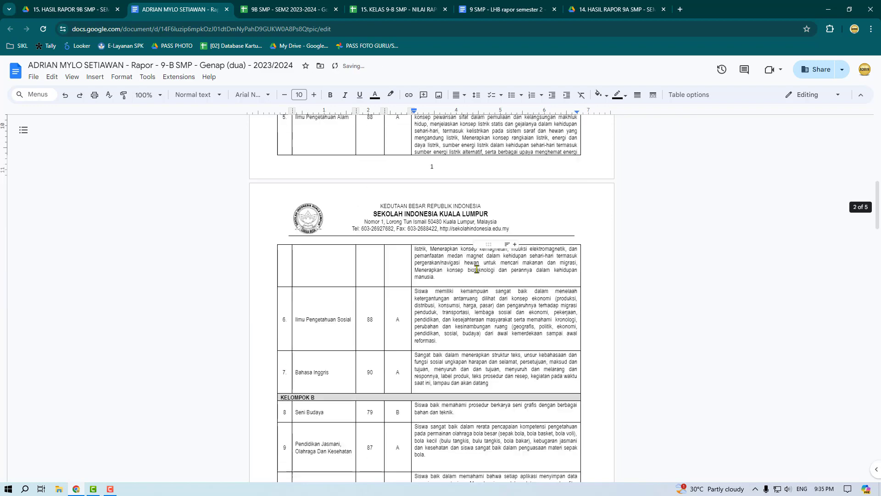
pyautogui.scroll(-3, 477, 269)
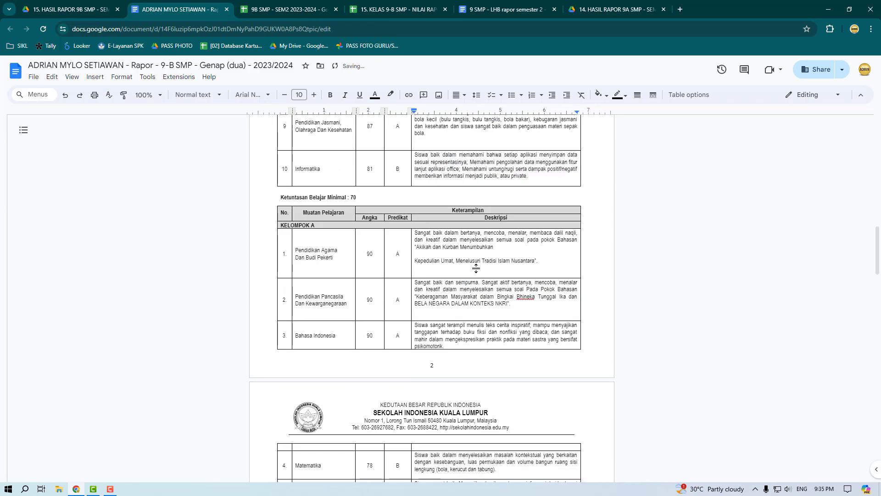
pyautogui.click(523, 297)
pyautogui.click(532, 288)
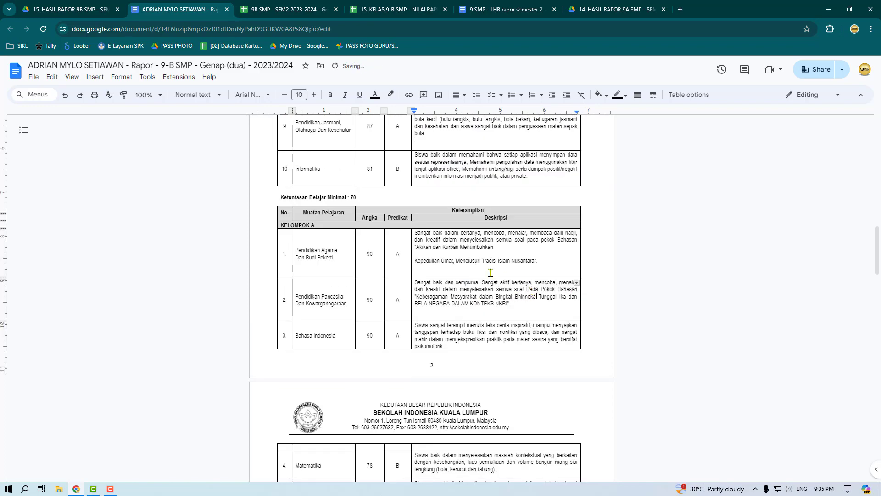
# Review the report card's remaining sections through the last page, and recheck its header and grade tables from the first page
pyautogui.scroll(-17, 490, 272)
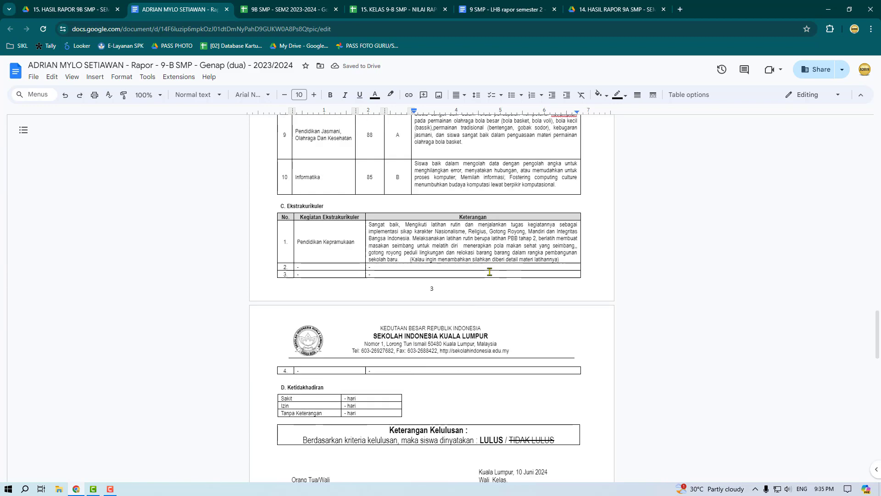
pyautogui.scroll(-12, 489, 272)
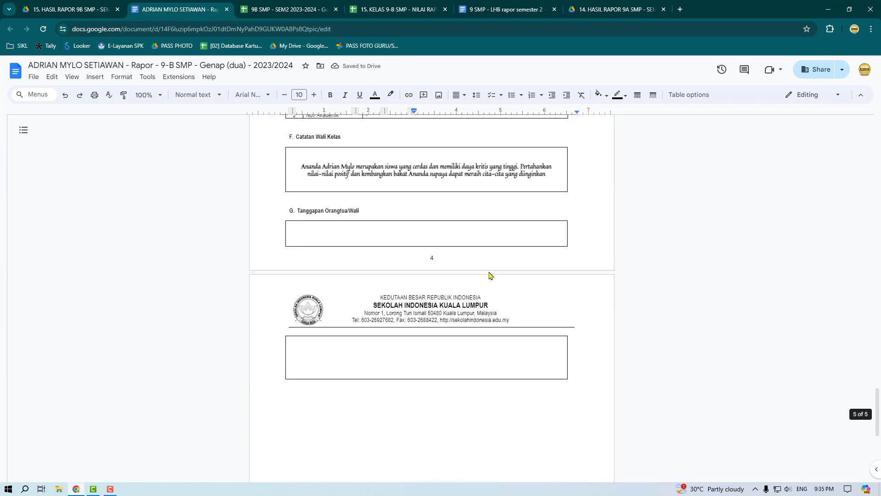
pyautogui.scroll(15, 490, 272)
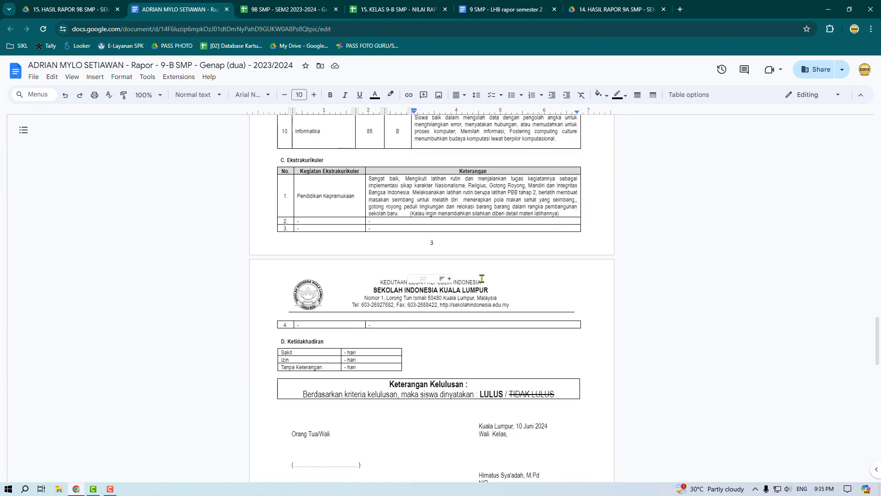
pyautogui.scroll(20, 480, 276)
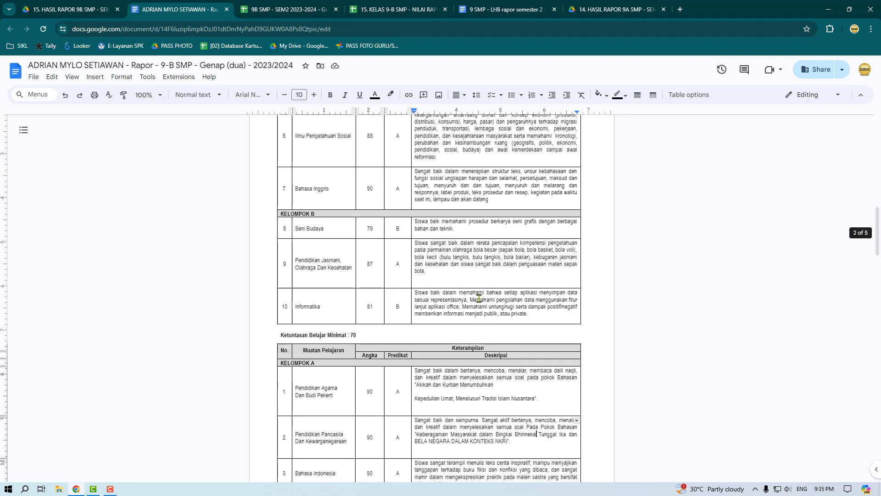
pyautogui.scroll(8, 479, 299)
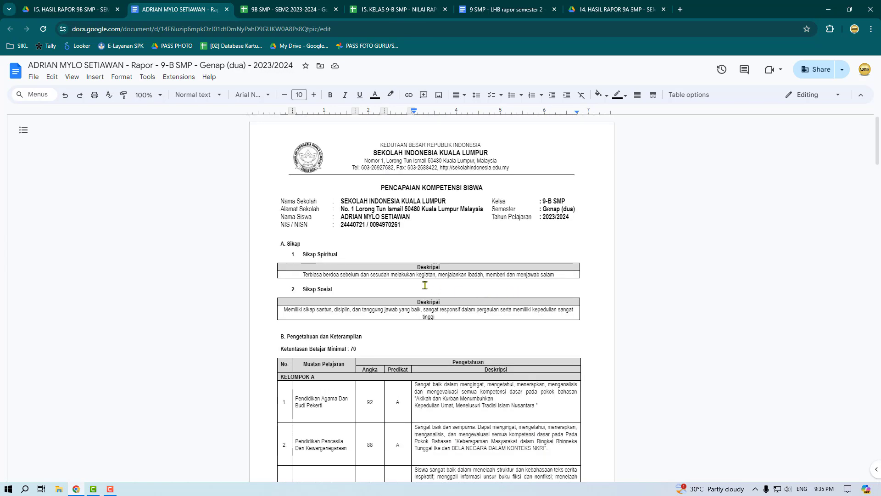
pyautogui.scroll(-7, 426, 271)
pyautogui.scroll(-10, 425, 272)
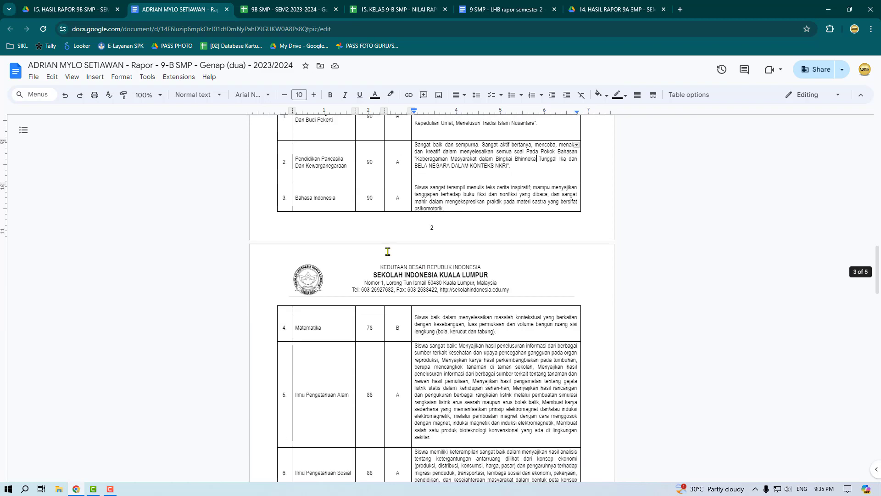
# Return to the class 9-B spreadsheet and fill Render down the Proses column for all students
pyautogui.click(277, 5)
pyautogui.click(368, 5)
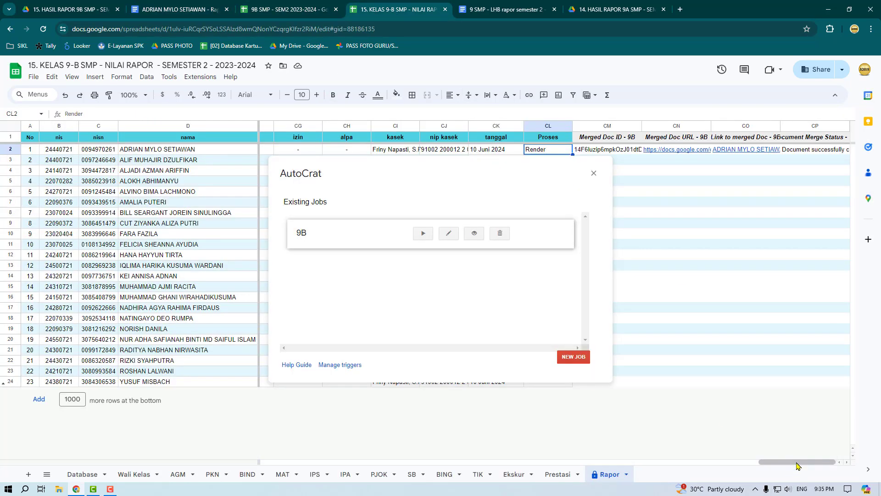
pyautogui.moveTo(798, 462); pyautogui.dragTo(776, 463)
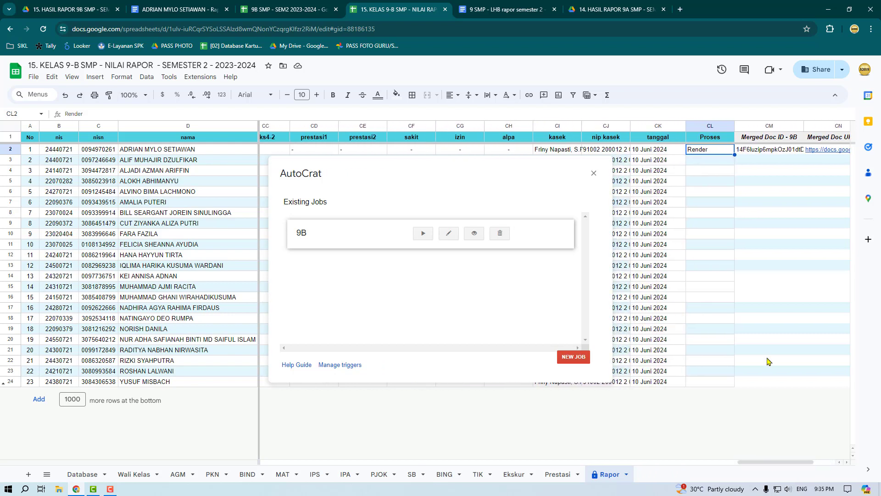
pyautogui.doubleClick(735, 154)
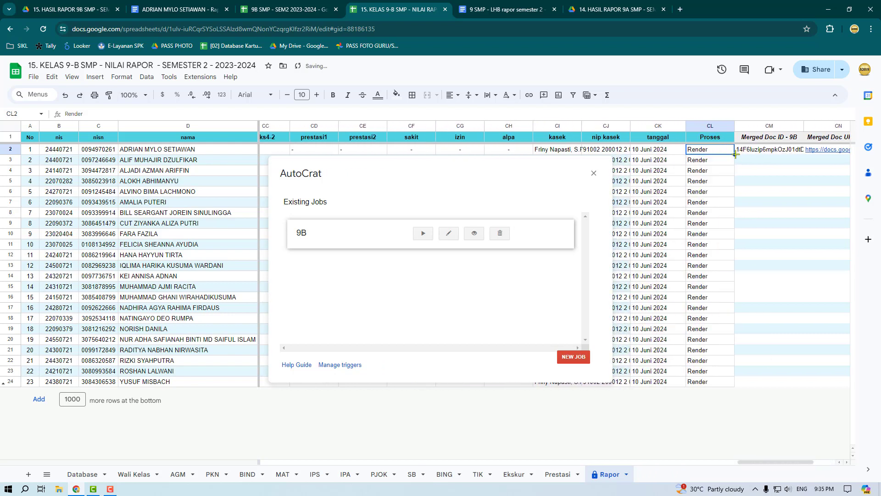
# Run the 9B Autocrat job for all students and bring the merged document link columns into view
pyautogui.click(775, 236)
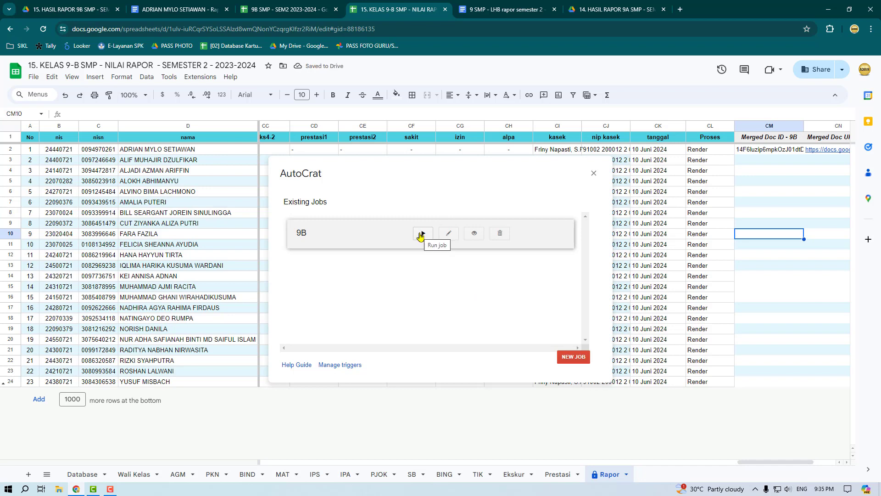
pyautogui.click(421, 235)
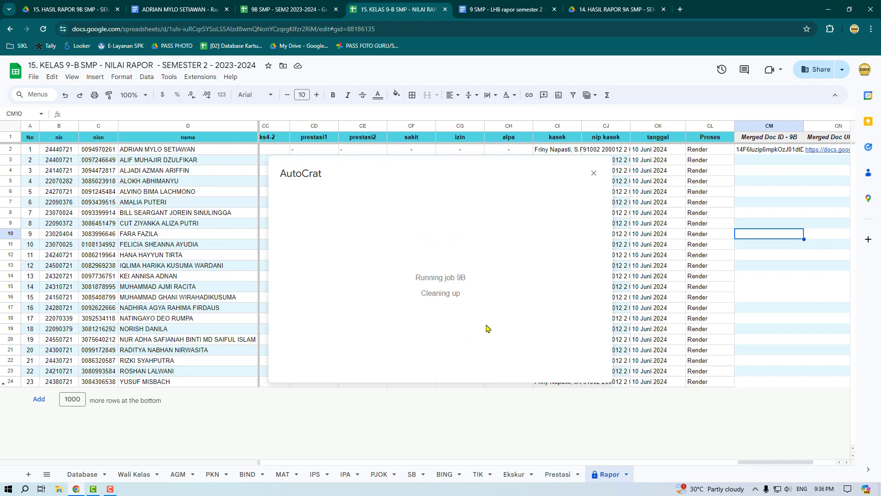
pyautogui.moveTo(766, 462); pyautogui.dragTo(786, 463)
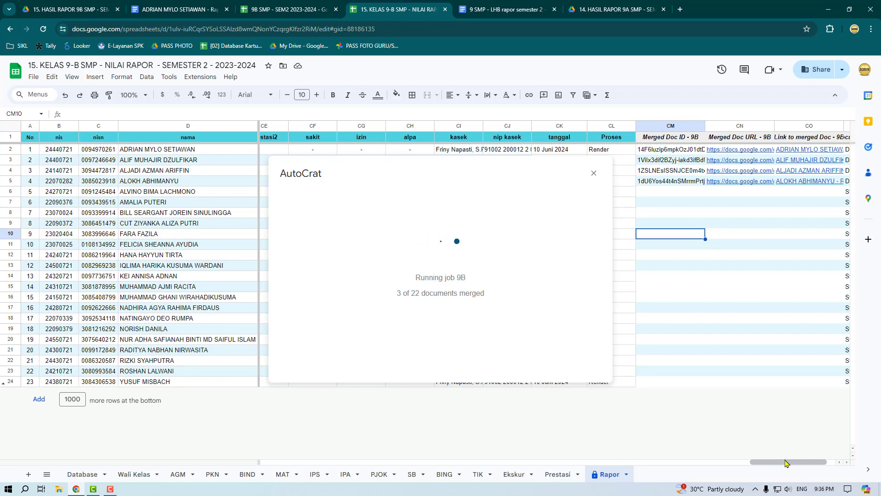
# Refresh the 15. HASIL RAPOR 9B SMP folder in Google Drive and show its files in list layout
pyautogui.click(69, 10)
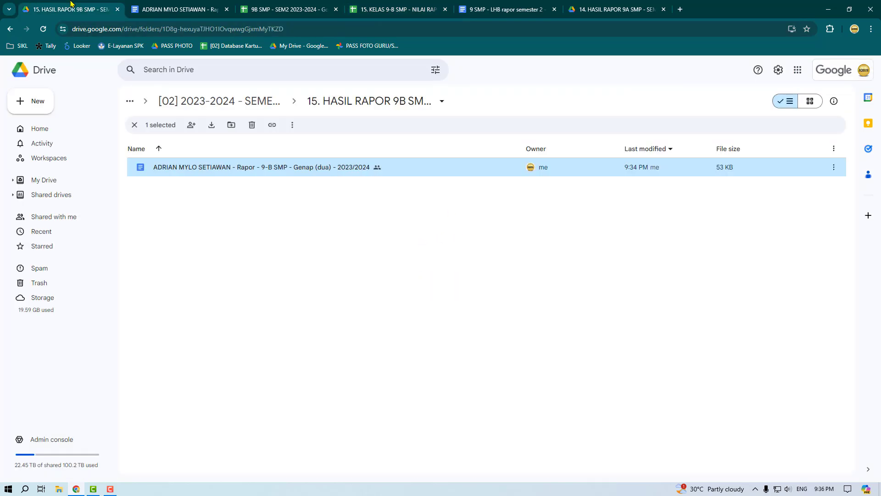
pyautogui.click(43, 29)
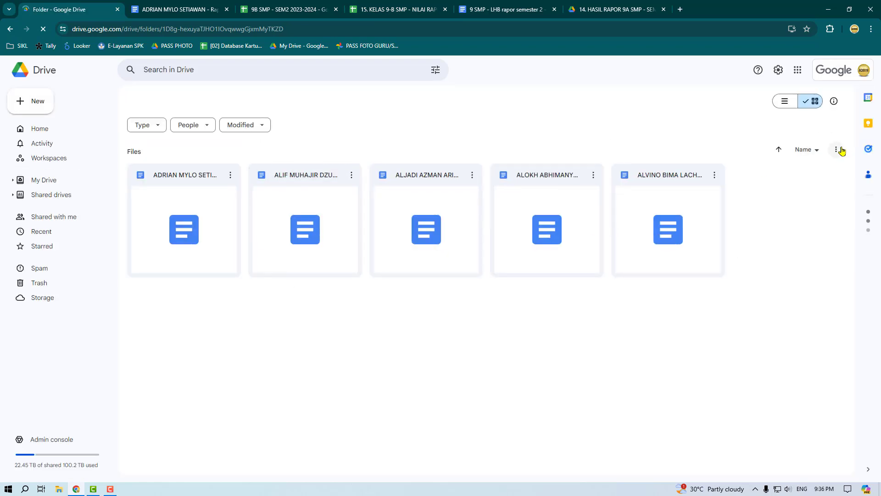
pyautogui.click(788, 102)
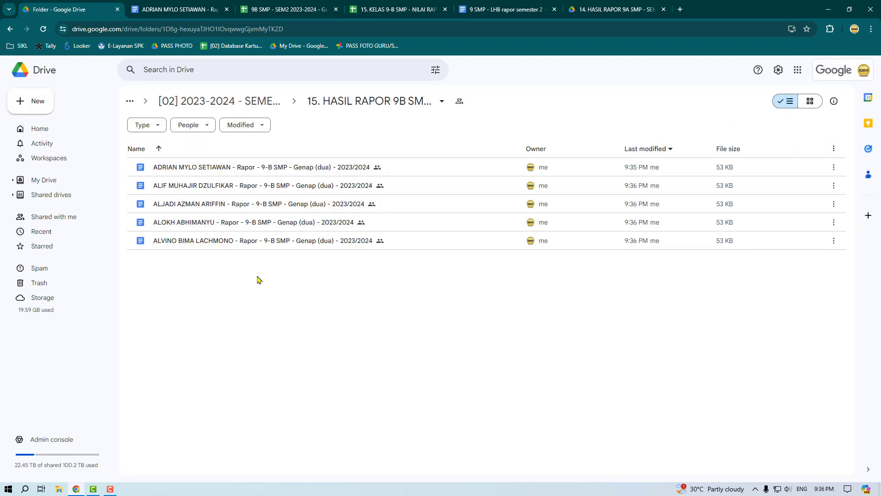
# Check the merged document columns in the class 9-B spreadsheet, and refresh the 9B results folder in Drive again
pyautogui.click(381, 9)
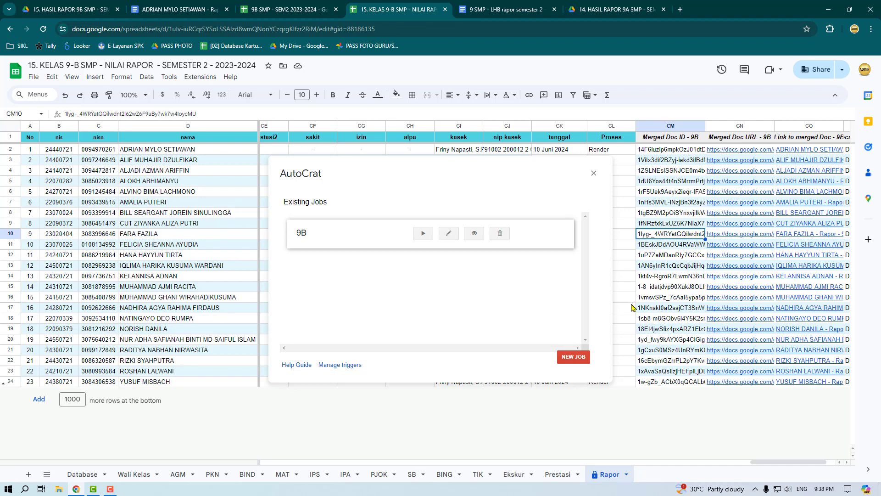
pyautogui.click(64, 5)
pyautogui.click(43, 28)
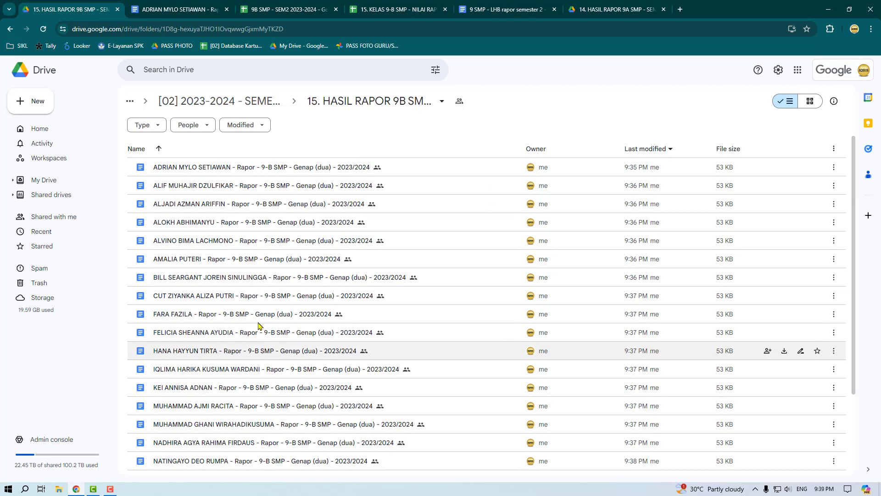
# Open the eighth student's report card in the 9B folder, review it through the last page, and close it
pyautogui.doubleClick(243, 299)
pyautogui.scroll(-15, 258, 298)
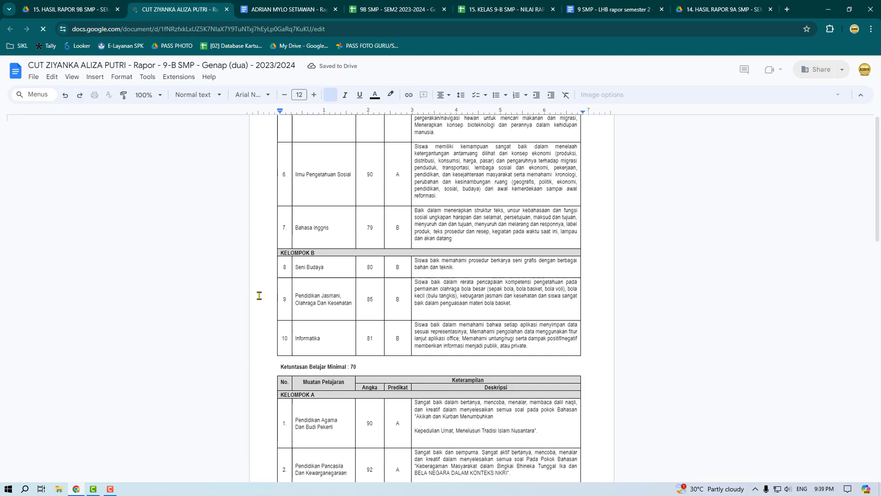
pyautogui.scroll(-20, 257, 295)
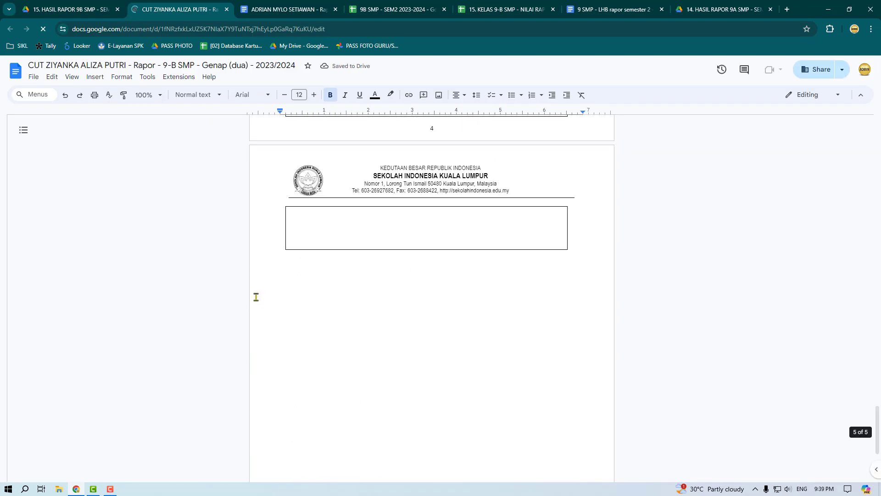
pyautogui.click(227, 10)
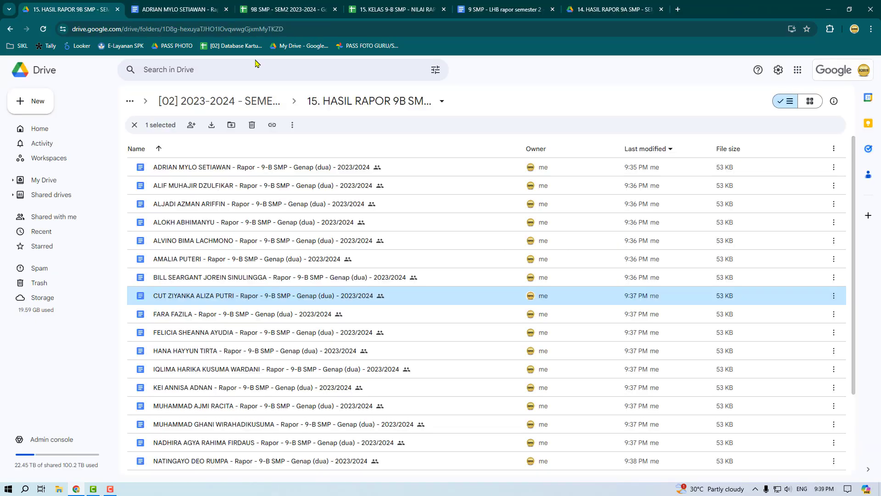
# Look through the report cards in the 14. HASIL RAPOR 9A SMP folder
pyautogui.click(597, 10)
pyautogui.scroll(-4, 442, 348)
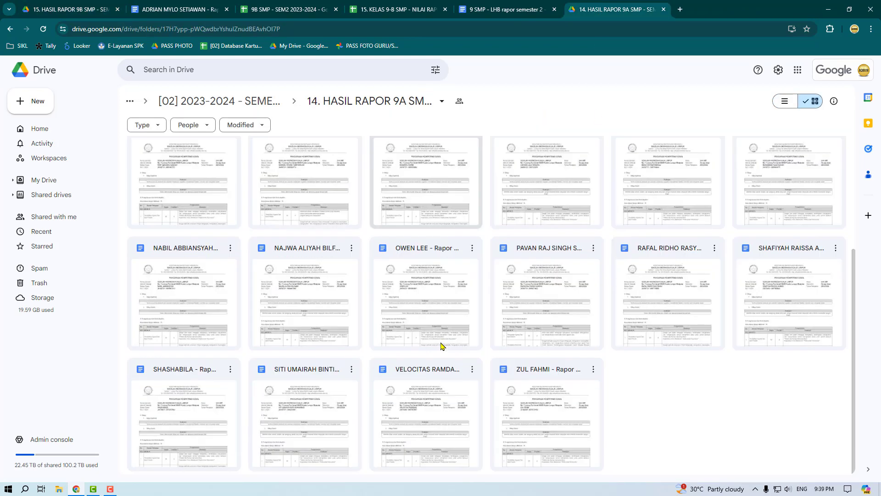
pyautogui.scroll(4, 442, 348)
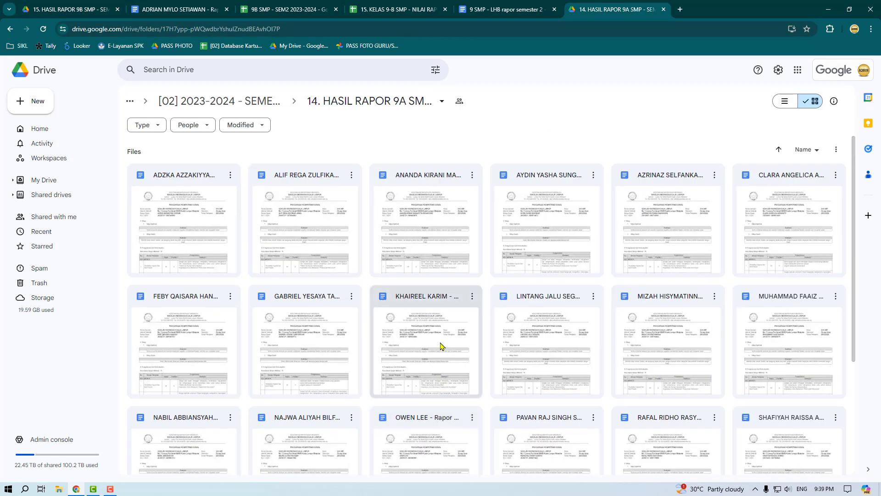